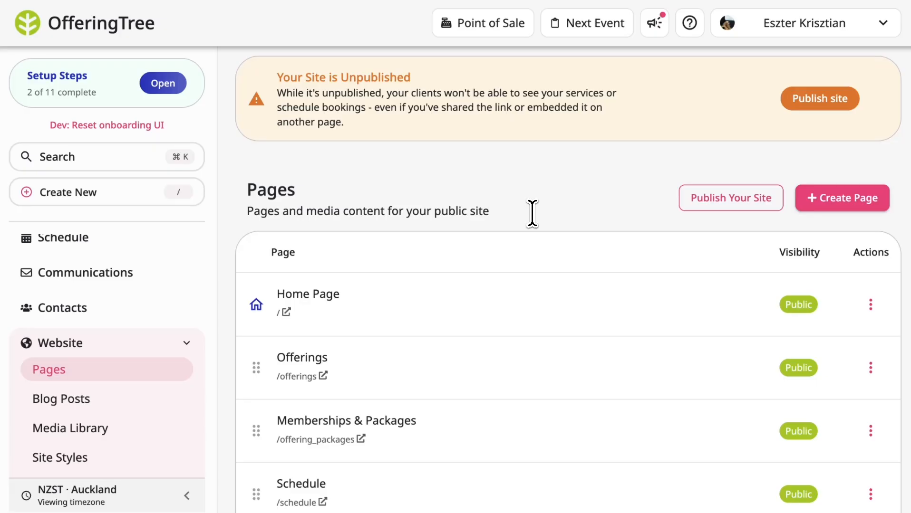
# Review the website's page list, checking each page's address and visibility status.
pyautogui.scroll(-3, 532, 214)
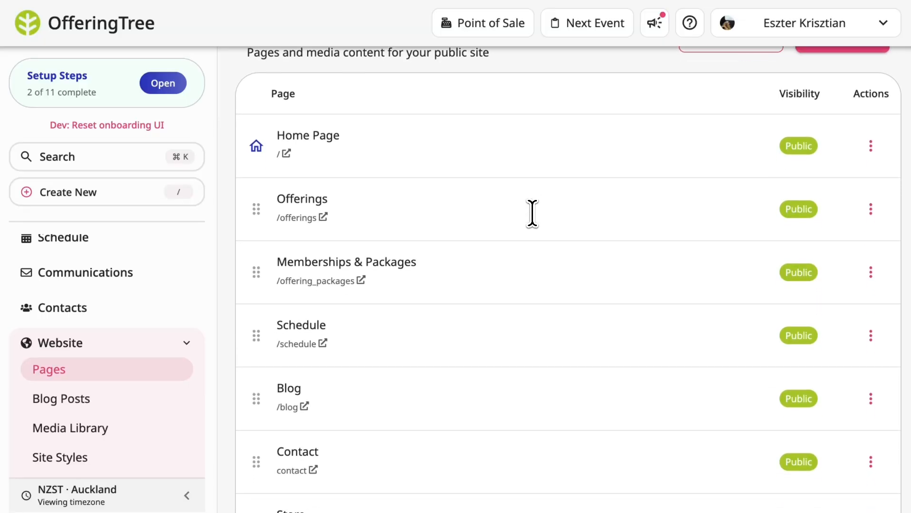
pyautogui.scroll(-3, 512, 319)
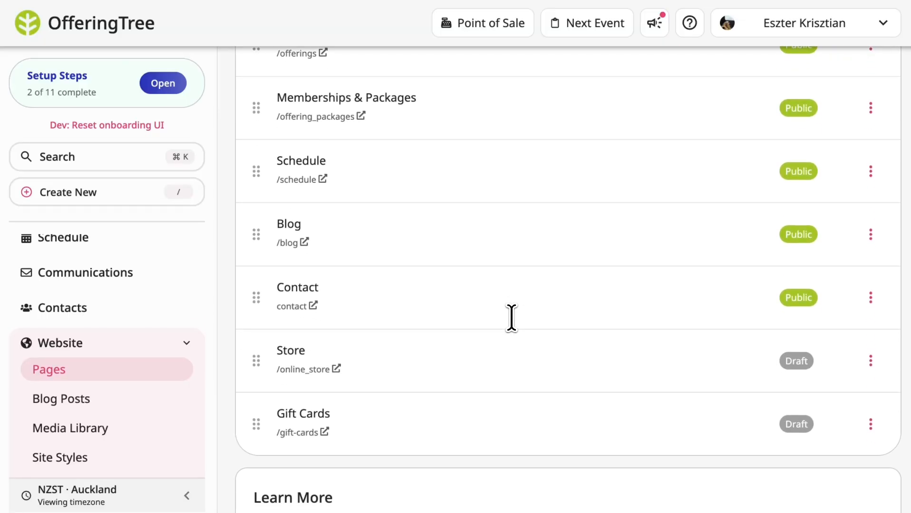
pyautogui.scroll(3, 512, 320)
pyautogui.scroll(-3, 511, 320)
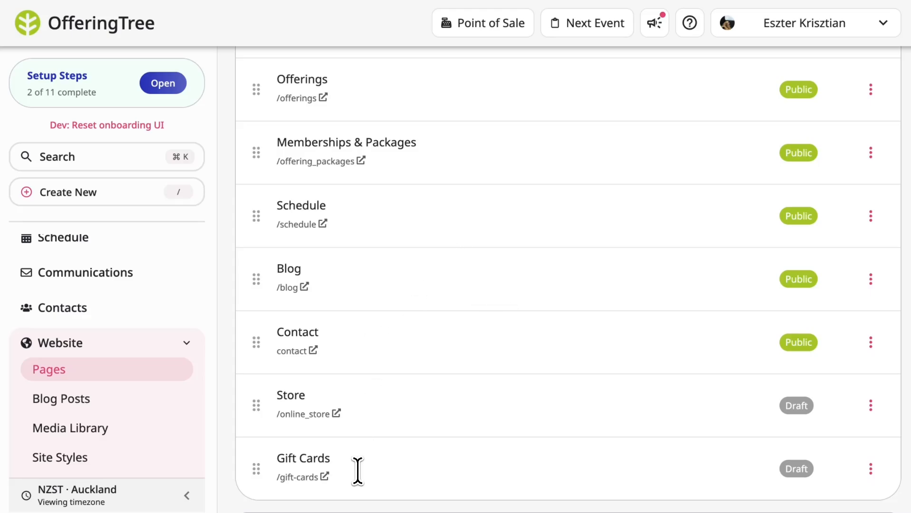
pyautogui.scroll(-1, 474, 334)
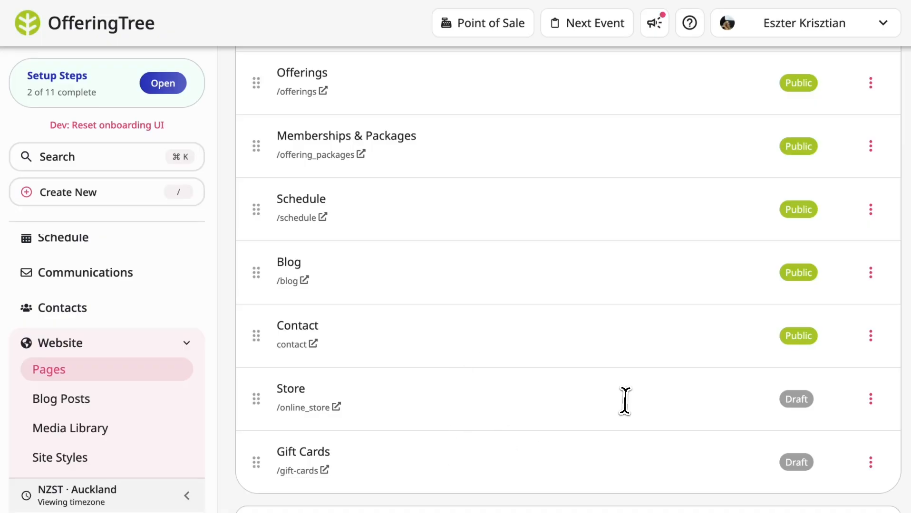
pyautogui.scroll(3, 620, 300)
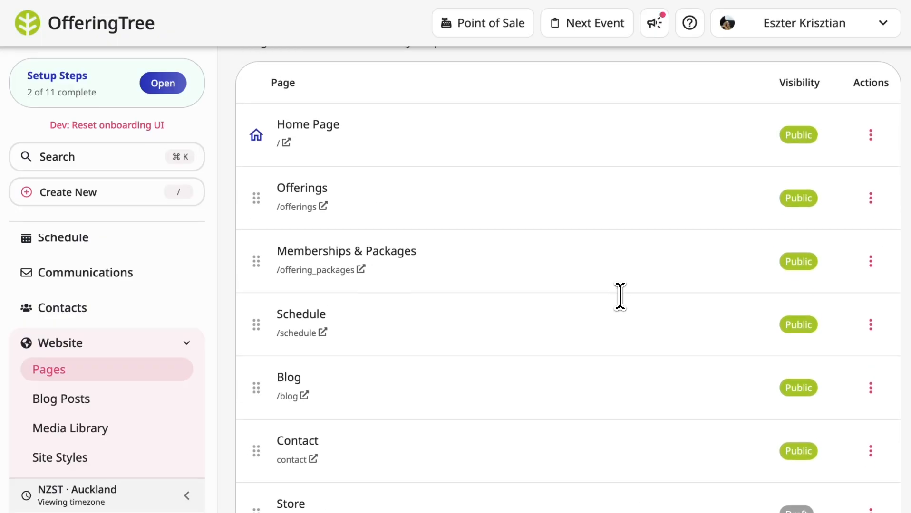
pyautogui.scroll(2, 620, 296)
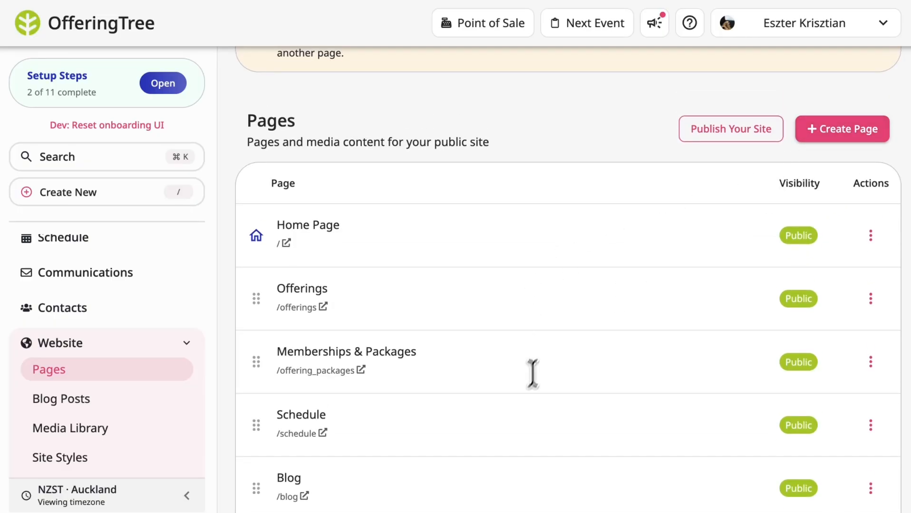
pyautogui.scroll(-3, 661, 325)
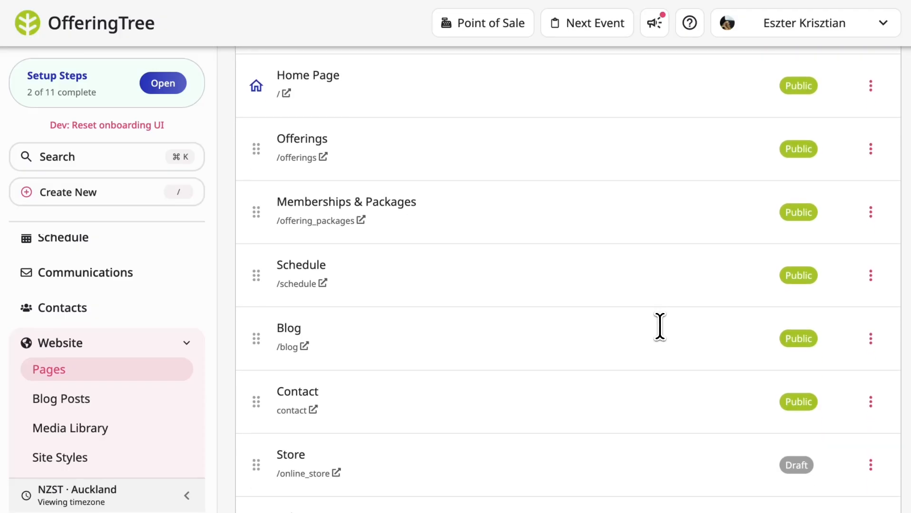
pyautogui.scroll(2, 660, 326)
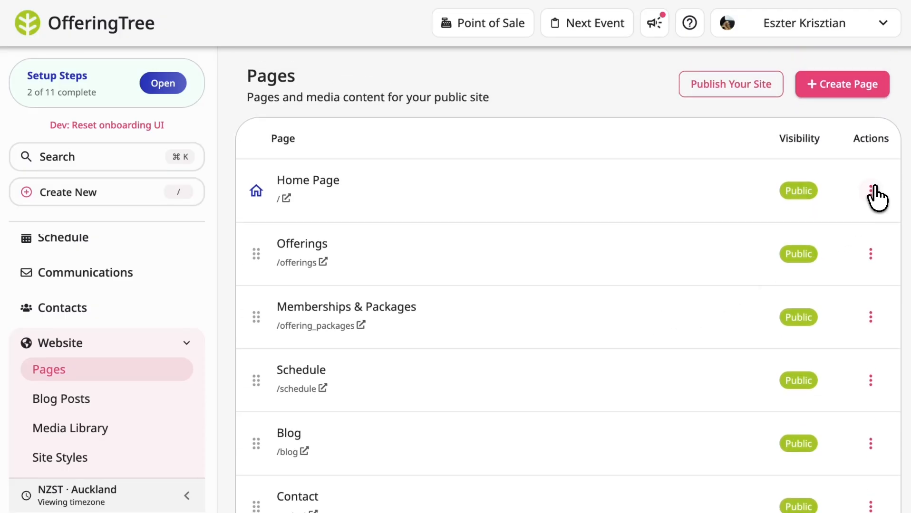
# View the Offerings page's visibility options and close them without saving.
pyautogui.click(871, 254)
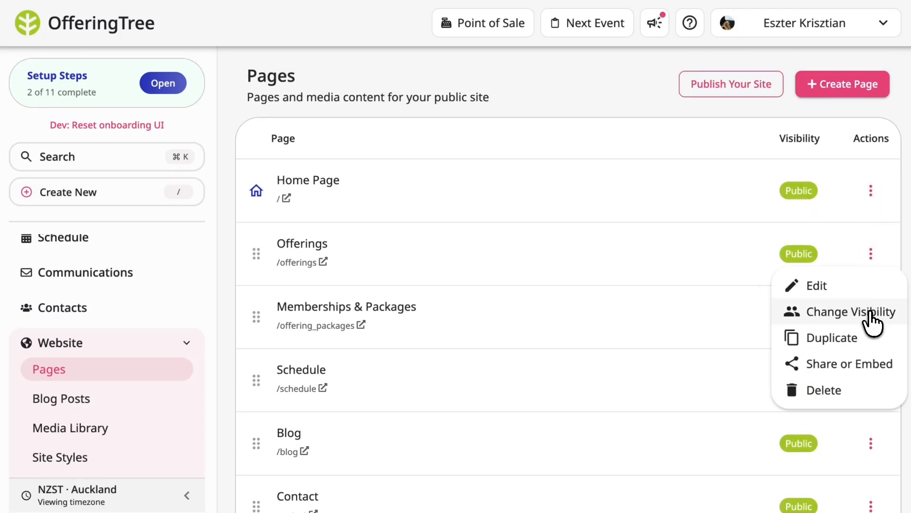
pyautogui.click(870, 313)
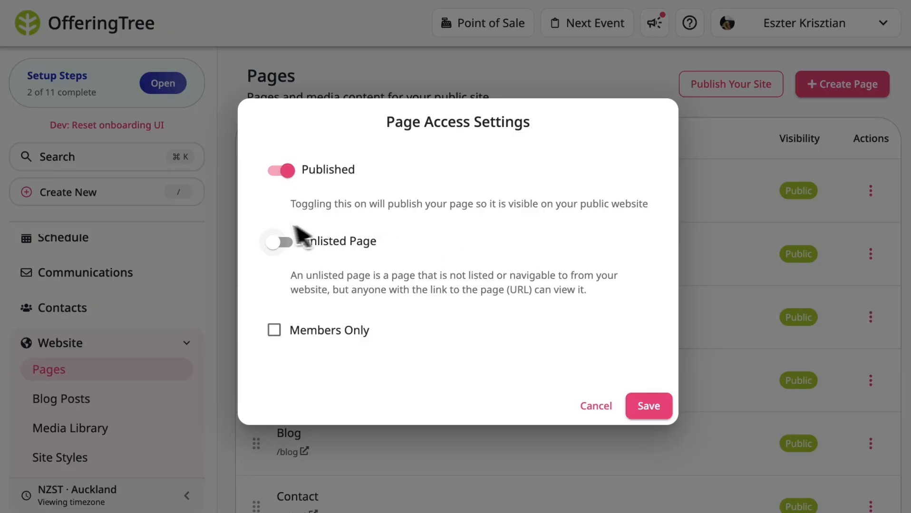
pyautogui.click(596, 406)
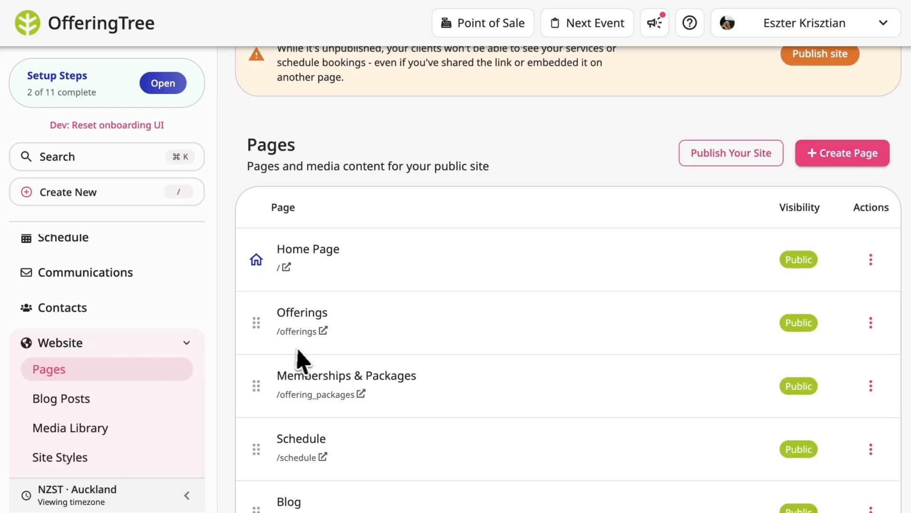
# Reorder the page list by moving Schedule above Memberships & Packages.
pyautogui.scroll(-7, 301, 361)
pyautogui.scroll(3, 307, 364)
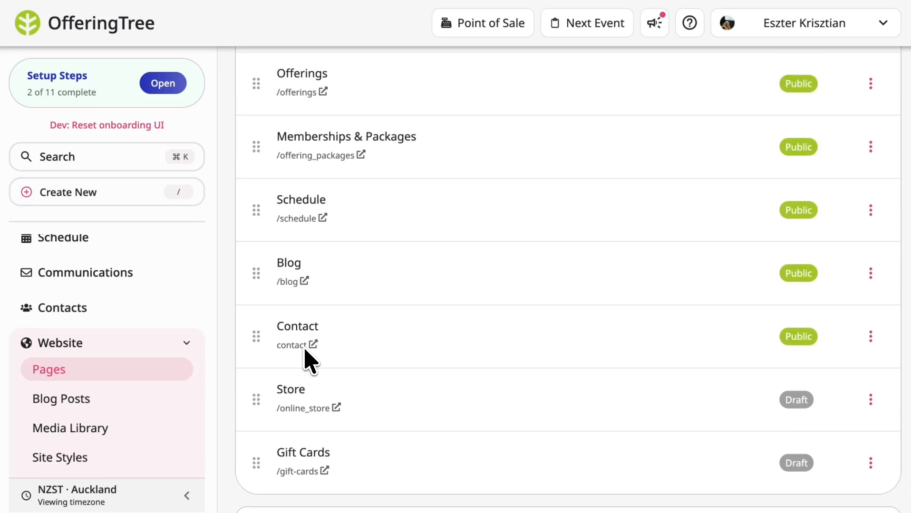
pyautogui.moveTo(256, 259); pyautogui.dragTo(255, 236)
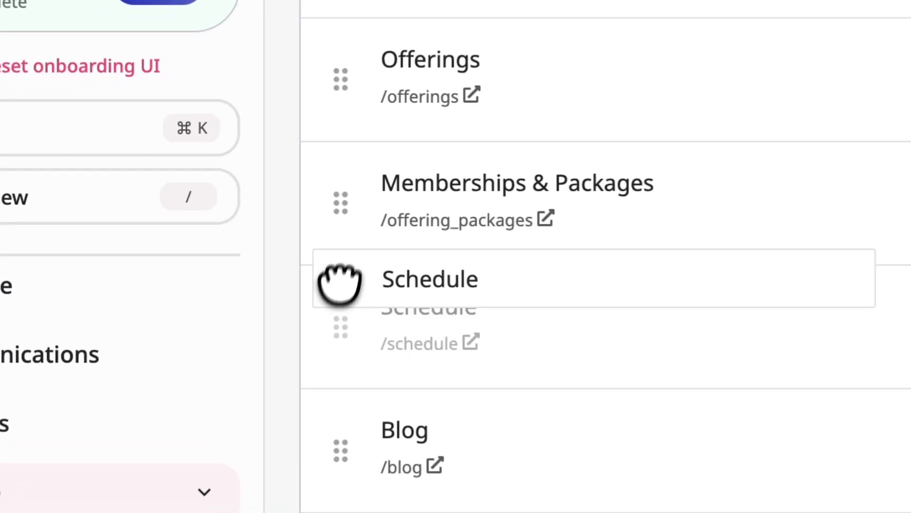
pyautogui.moveTo(339, 284); pyautogui.dragTo(341, 179)
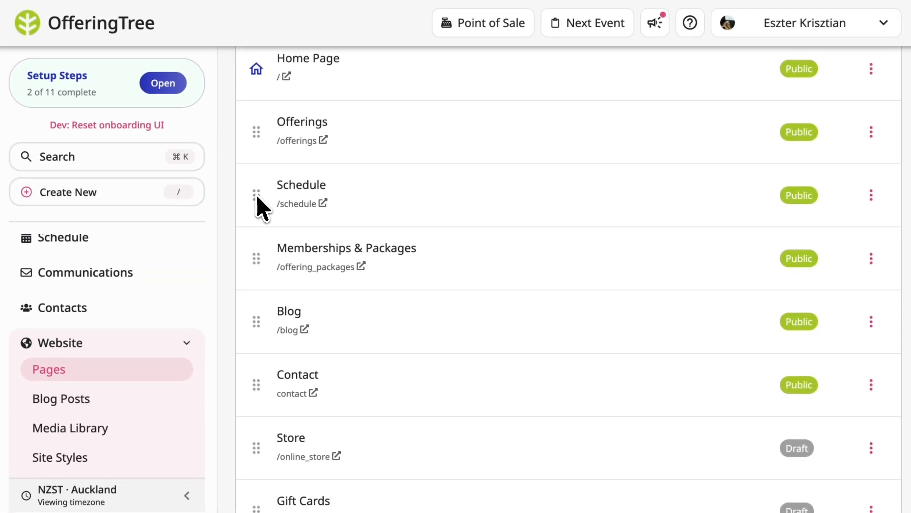
# Open the live Home Page from the page list and check its header and navigation menu order.
pyautogui.scroll(2, 415, 214)
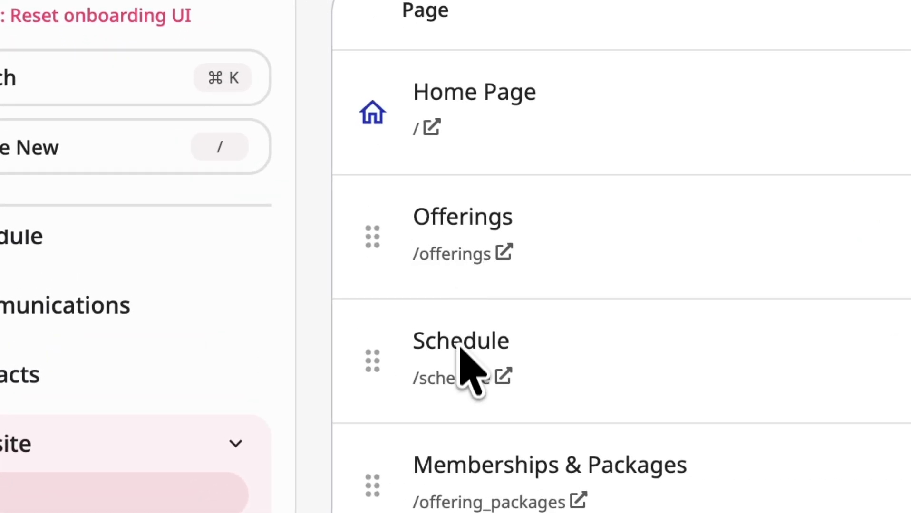
pyautogui.click(432, 130)
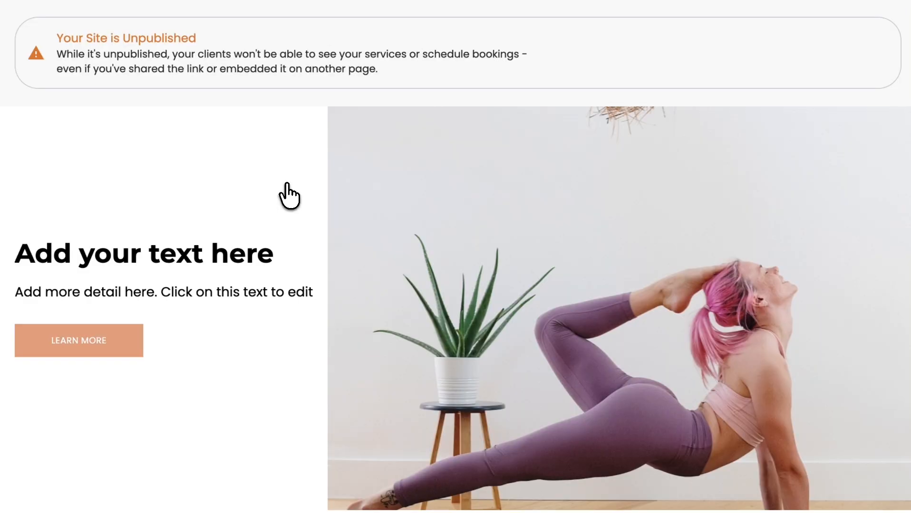
pyautogui.scroll(-2, 290, 275)
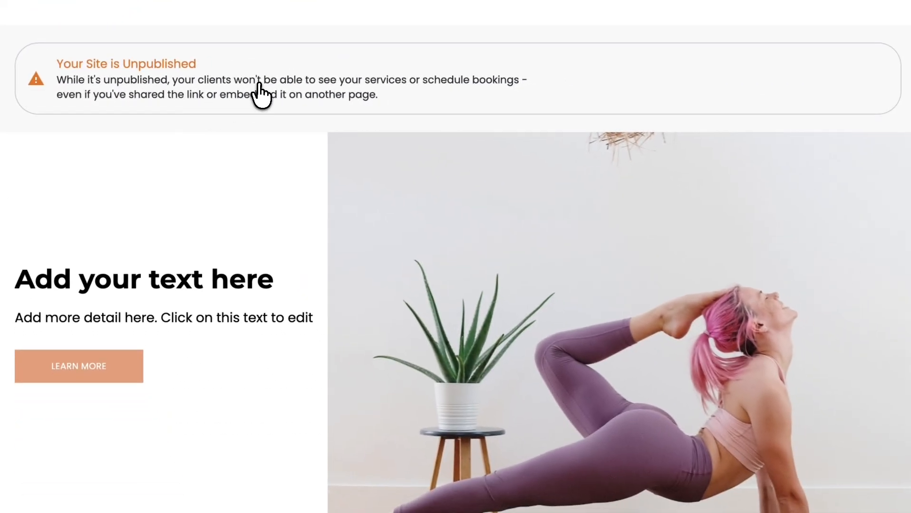
pyautogui.scroll(-1, 303, 182)
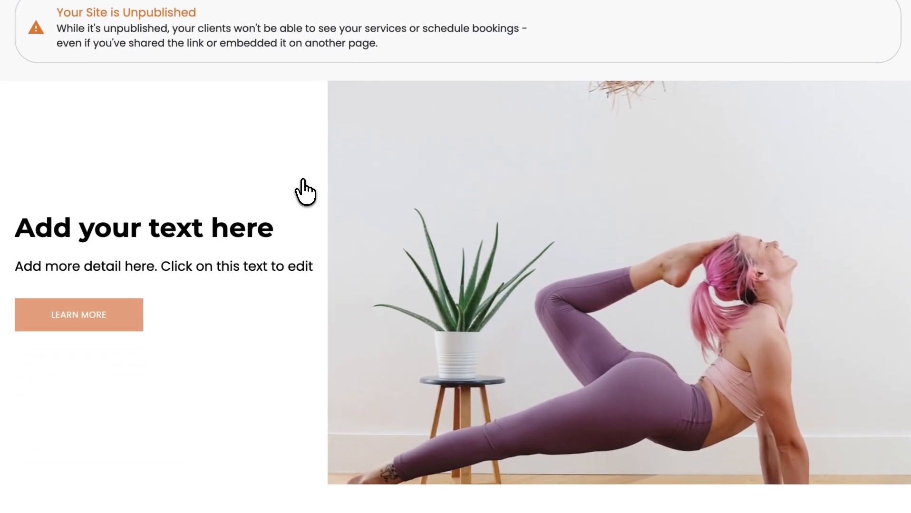
pyautogui.scroll(1, 303, 181)
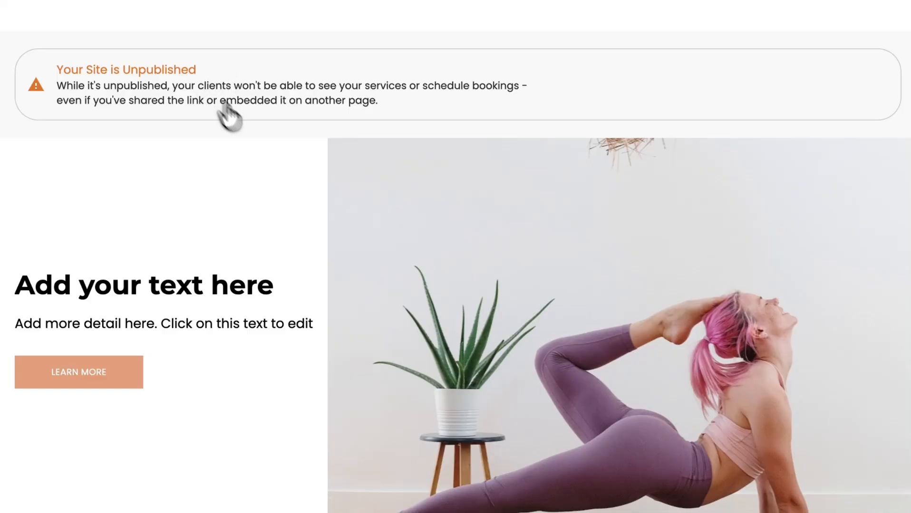
pyautogui.scroll(-2, 317, 212)
pyautogui.scroll(4, 317, 212)
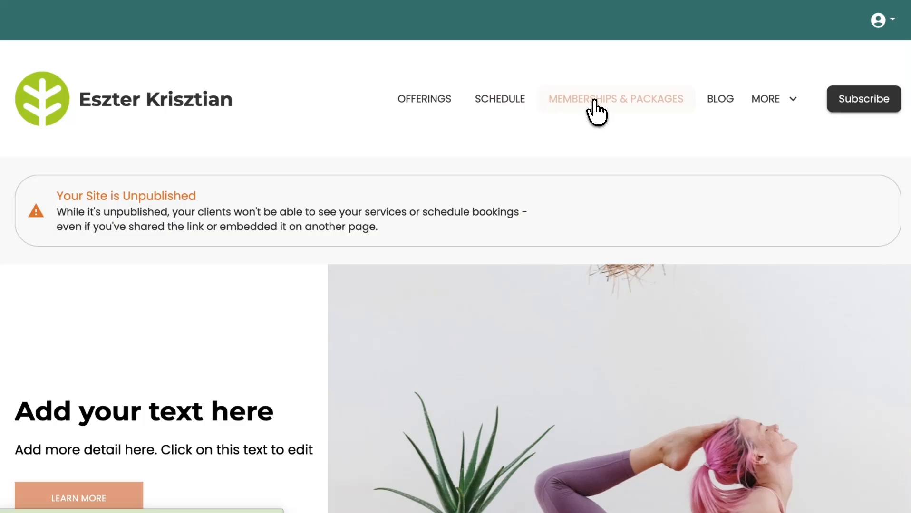
# Visit the public Memberships & Packages, Schedule and Offerings pages through the site navigation.
pyautogui.click(624, 110)
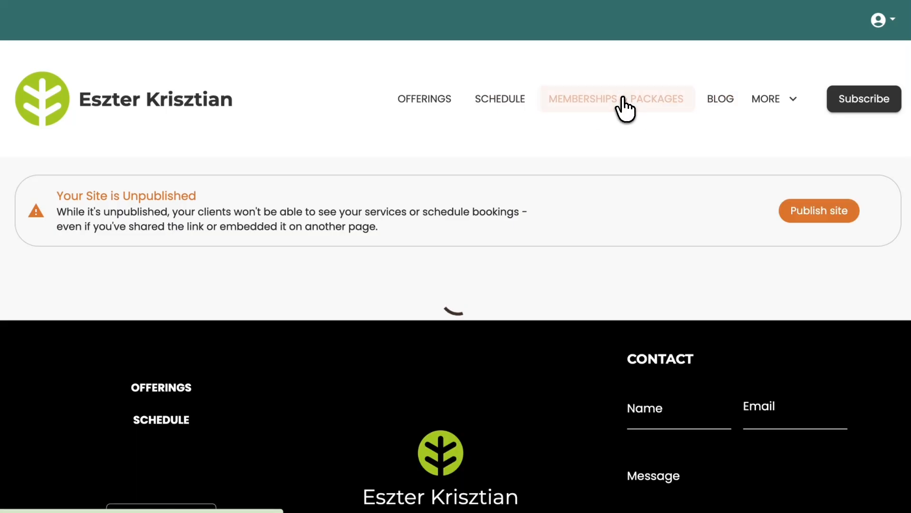
pyautogui.click(489, 101)
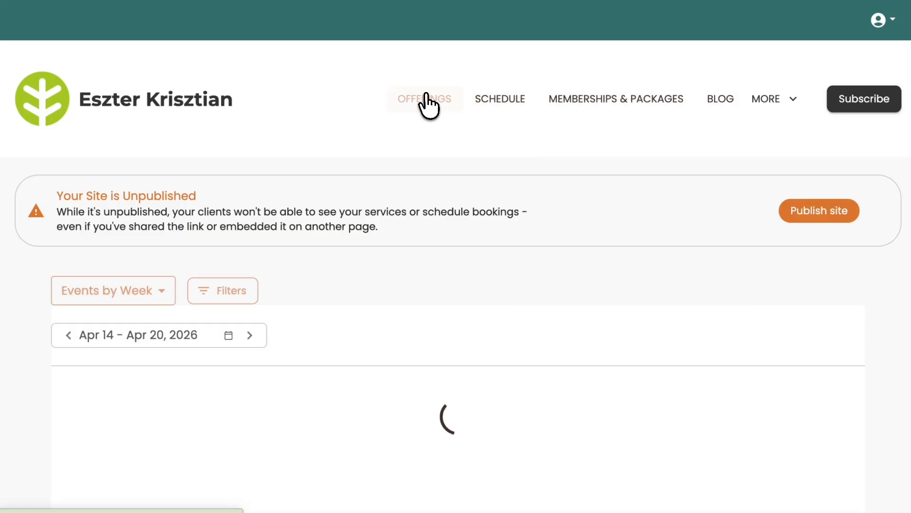
pyautogui.click(423, 105)
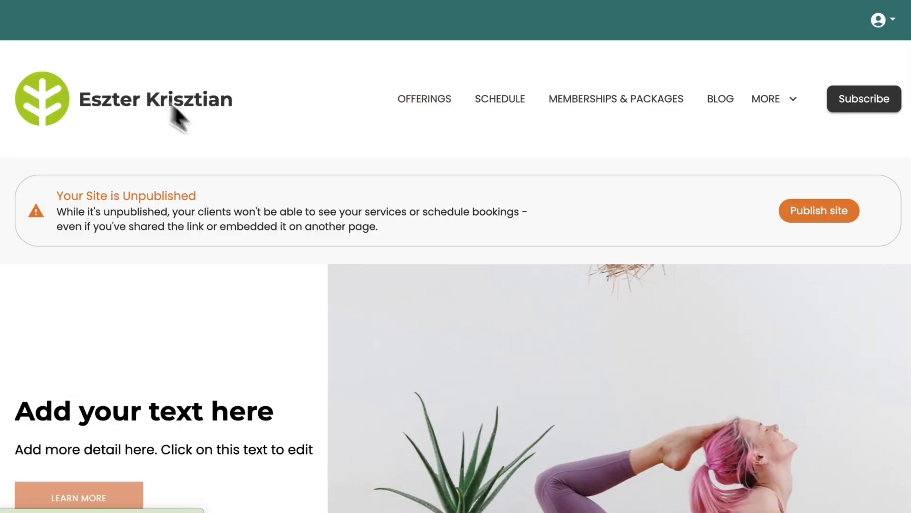
# Look through the public home page's content, including the class schedule, service cards and testimonials.
pyautogui.scroll(-5, 323, 327)
pyautogui.scroll(-20, 324, 332)
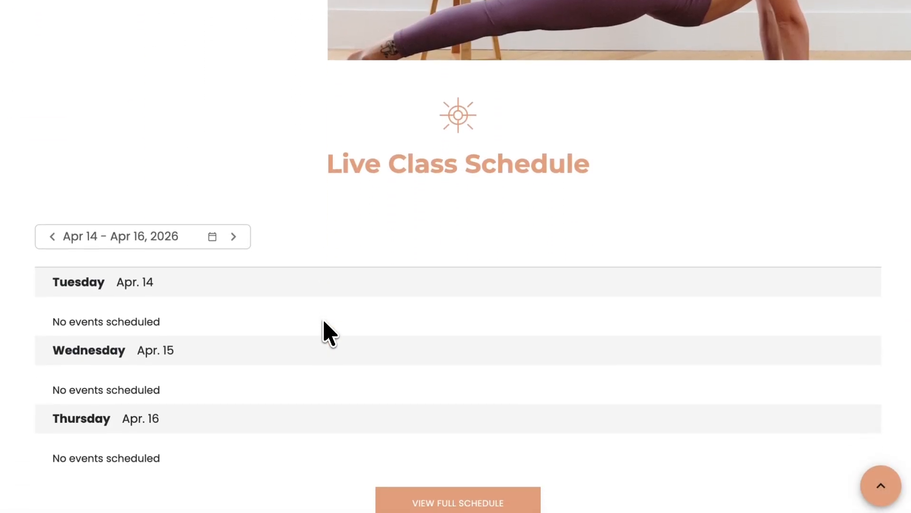
pyautogui.scroll(-18, 328, 333)
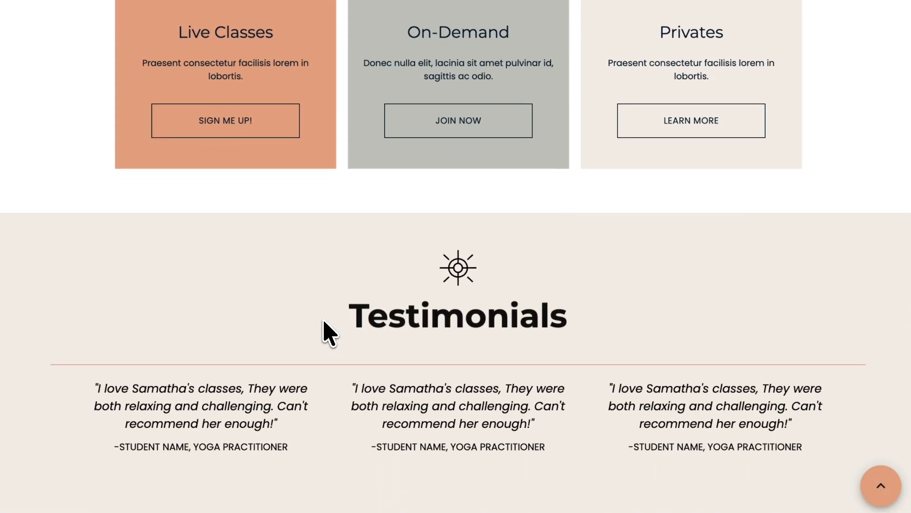
pyautogui.scroll(-5, 328, 332)
pyautogui.scroll(15, 326, 335)
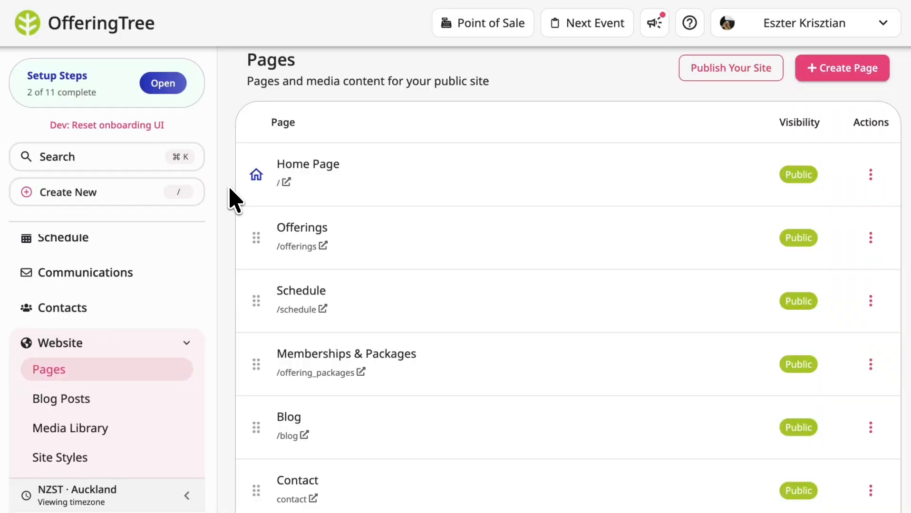
# Return to the site's page list and open the Home Page for editing.
pyautogui.scroll(-4, 229, 190)
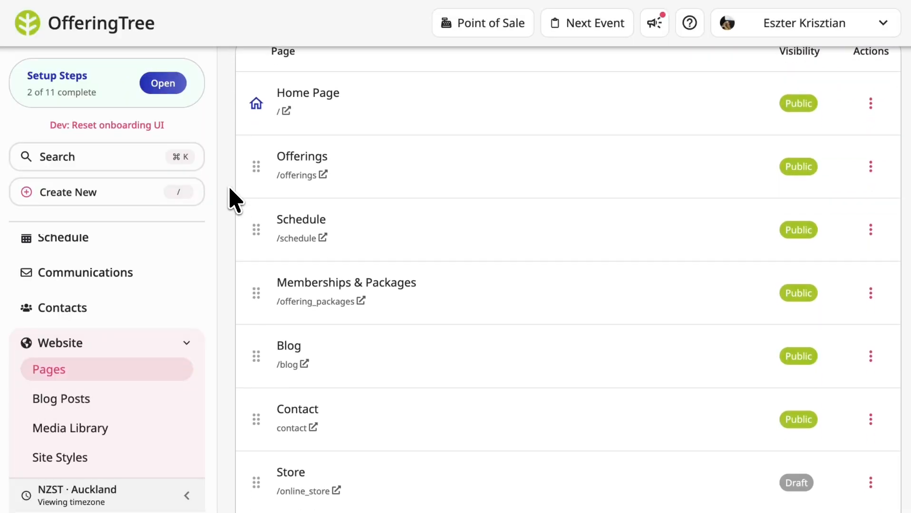
pyautogui.scroll(4, 230, 195)
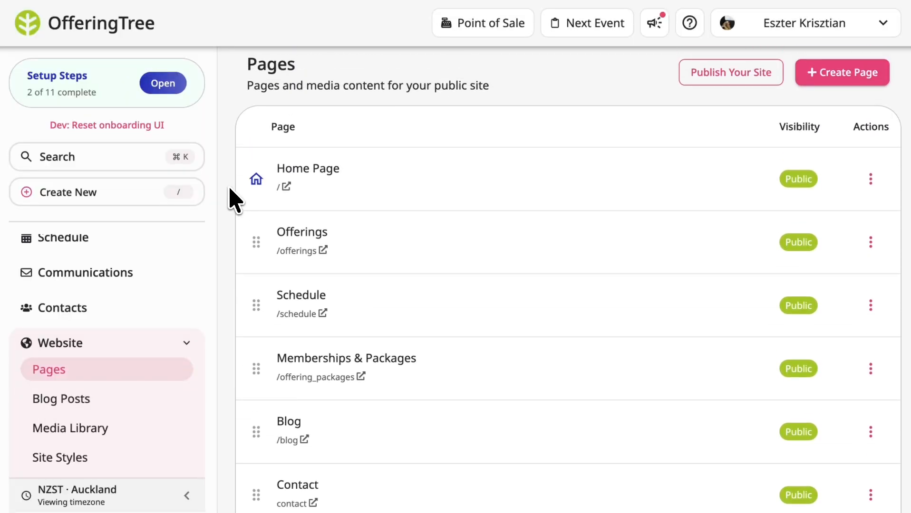
pyautogui.click(871, 190)
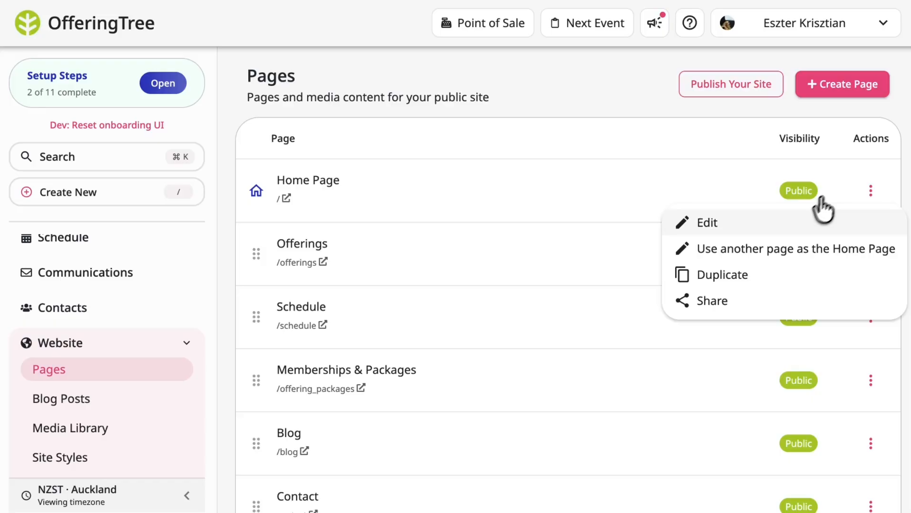
pyautogui.click(759, 223)
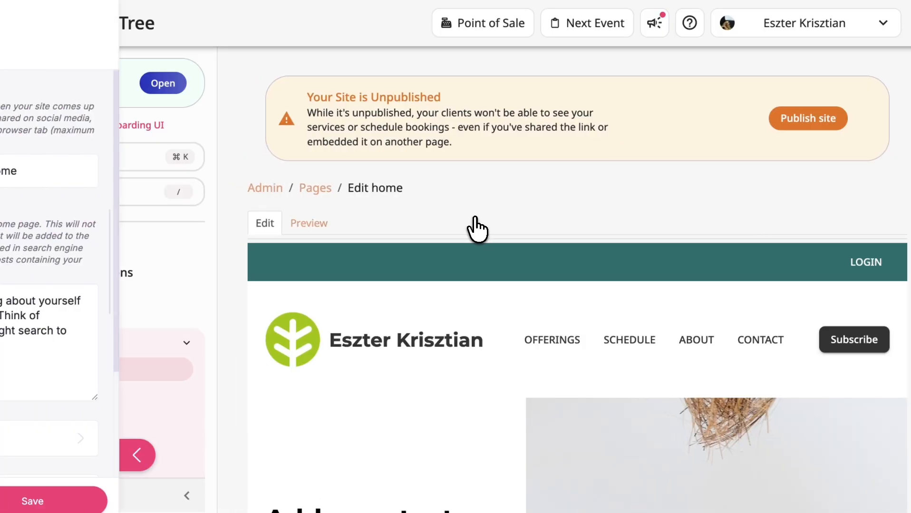
# Examine the Home Page editor's content and its title, SEO description, header, footer and page style settings.
pyautogui.scroll(-3, 431, 331)
pyautogui.scroll(2, 431, 331)
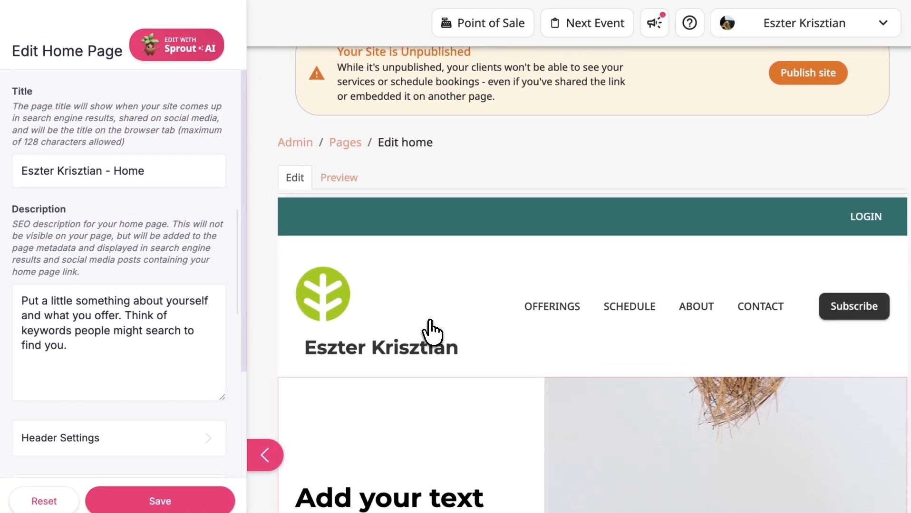
pyautogui.scroll(-2, 404, 375)
pyautogui.scroll(-3, 157, 340)
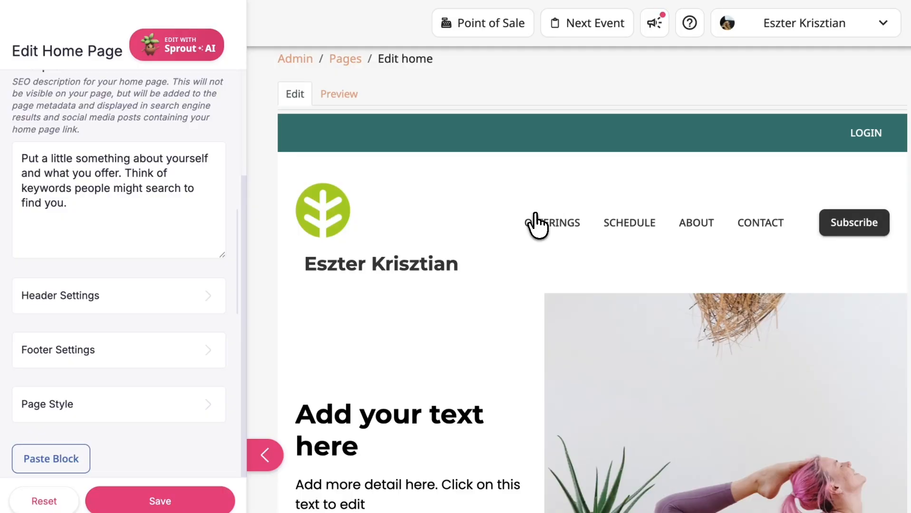
pyautogui.scroll(-20, 534, 225)
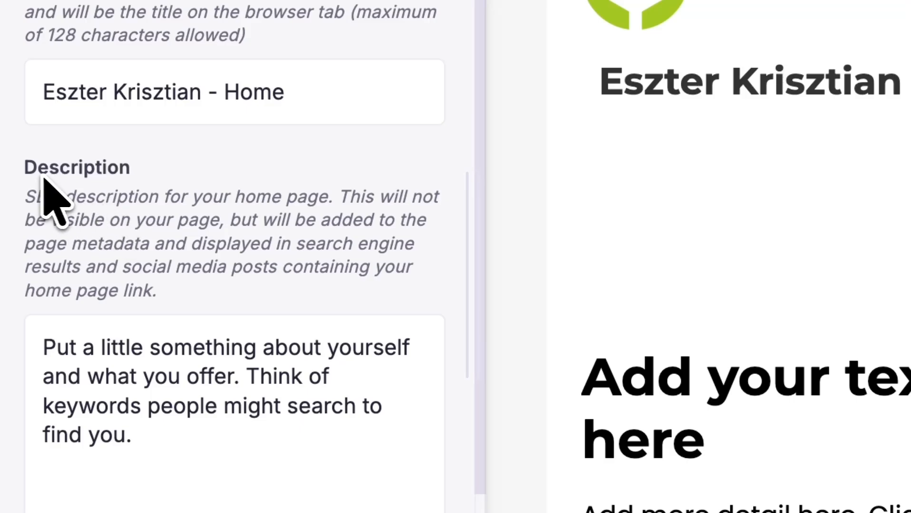
pyautogui.scroll(-2, 281, 190)
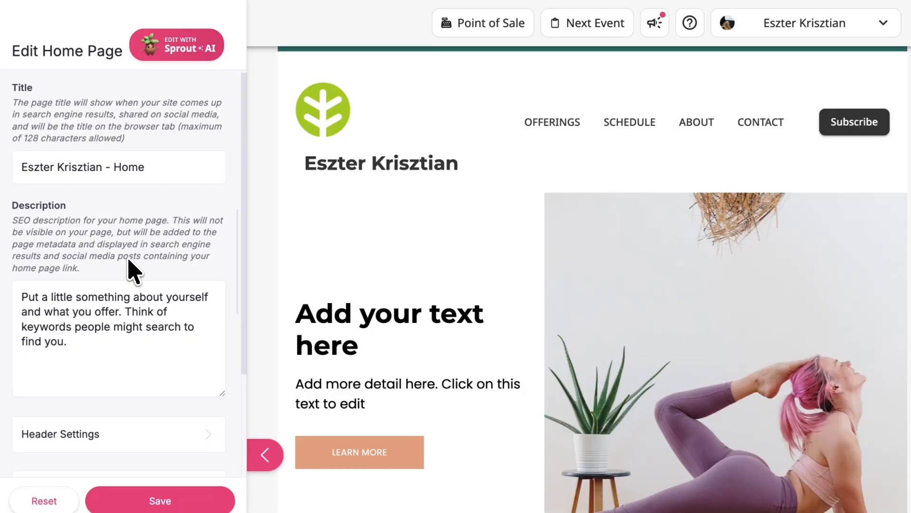
pyautogui.scroll(-3, 138, 333)
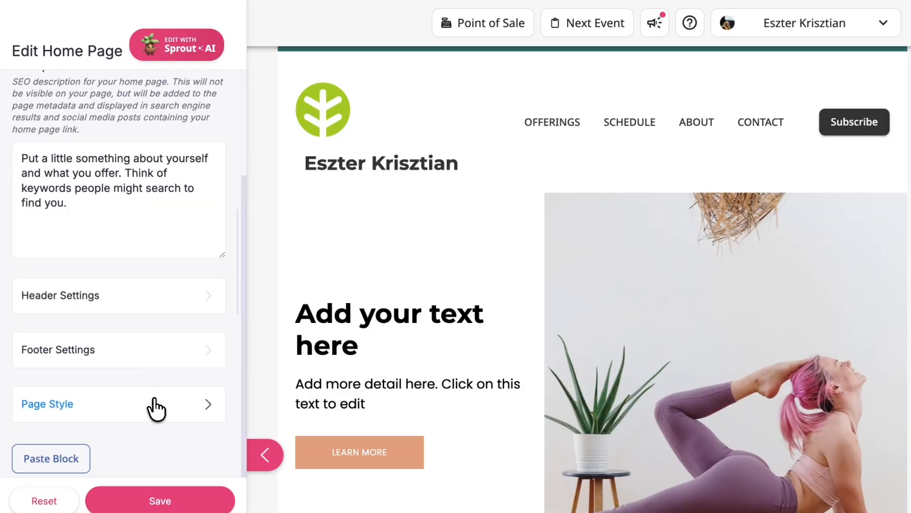
# Examine the Page Style settings, covering width, header, footer, Back To Top button, background color, transparency and image options, padding and animation.
pyautogui.click(155, 409)
pyautogui.scroll(-1, 142, 302)
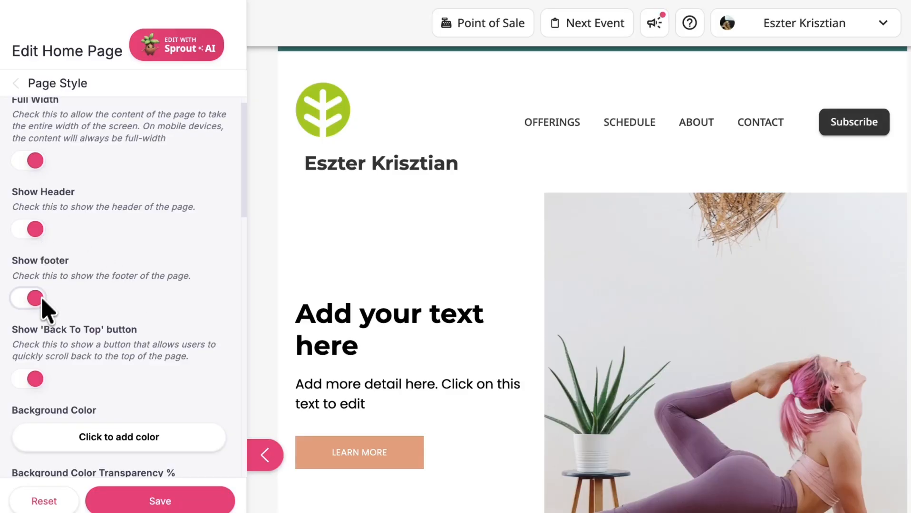
pyautogui.scroll(-5, 41, 300)
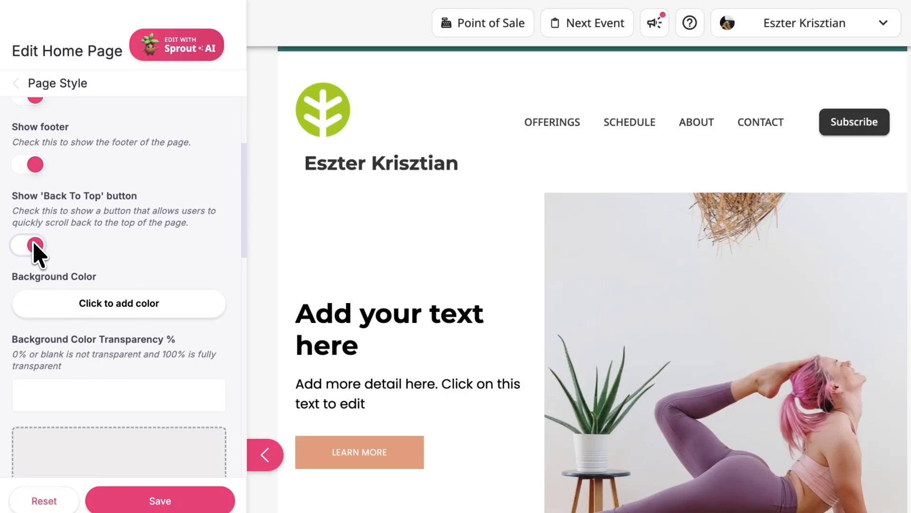
pyautogui.scroll(-4, 122, 270)
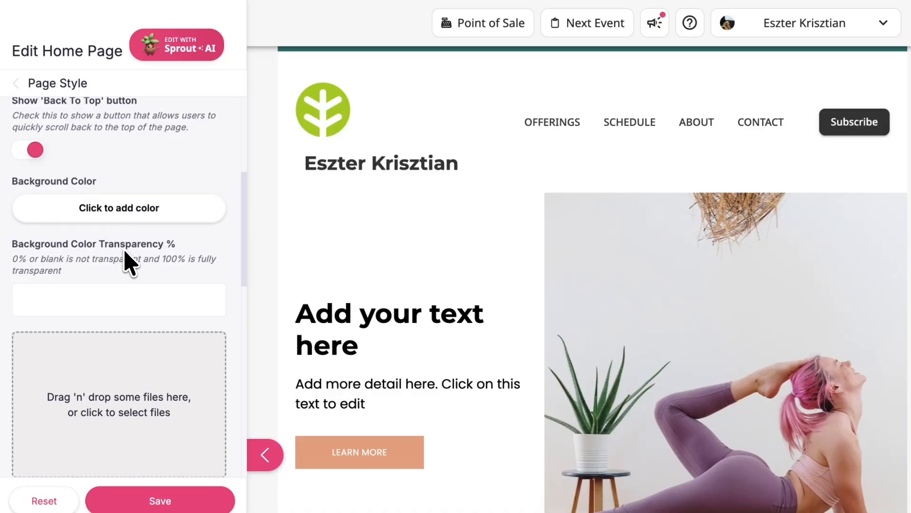
pyautogui.scroll(-4, 126, 262)
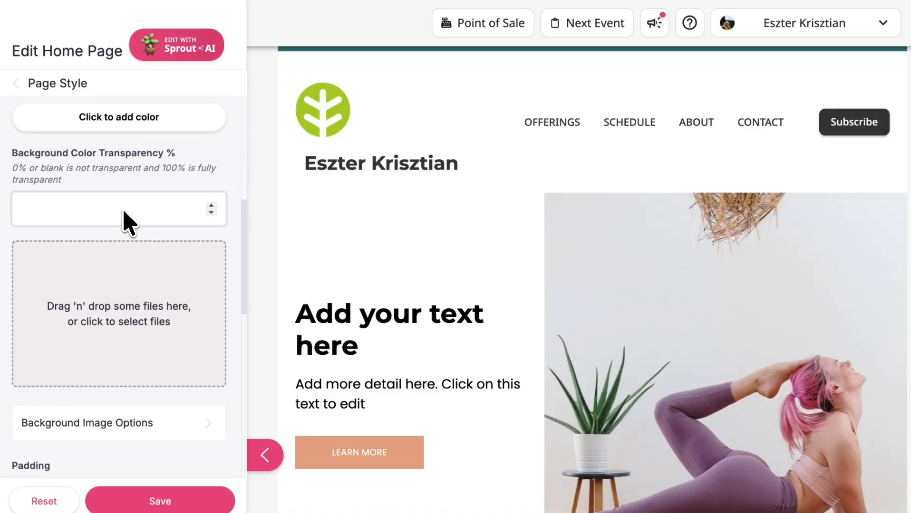
pyautogui.scroll(-3, 111, 311)
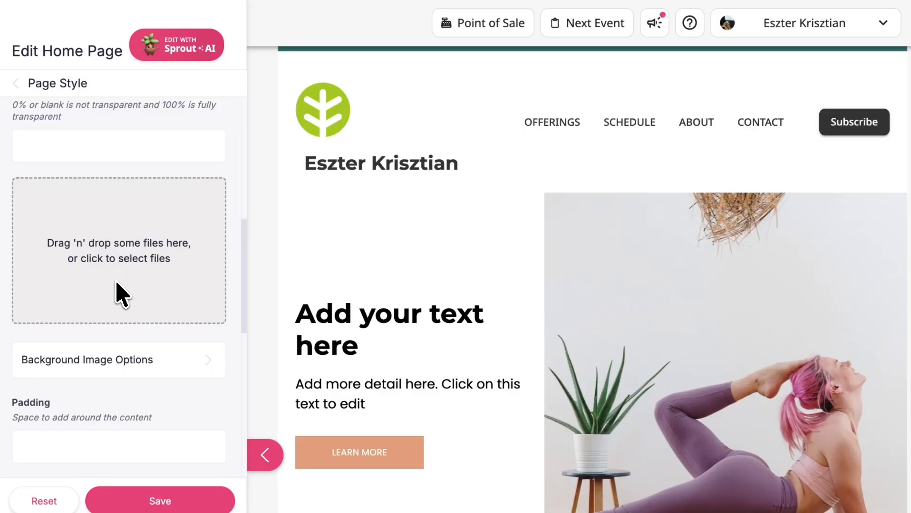
pyautogui.scroll(-5, 116, 293)
pyautogui.click(120, 236)
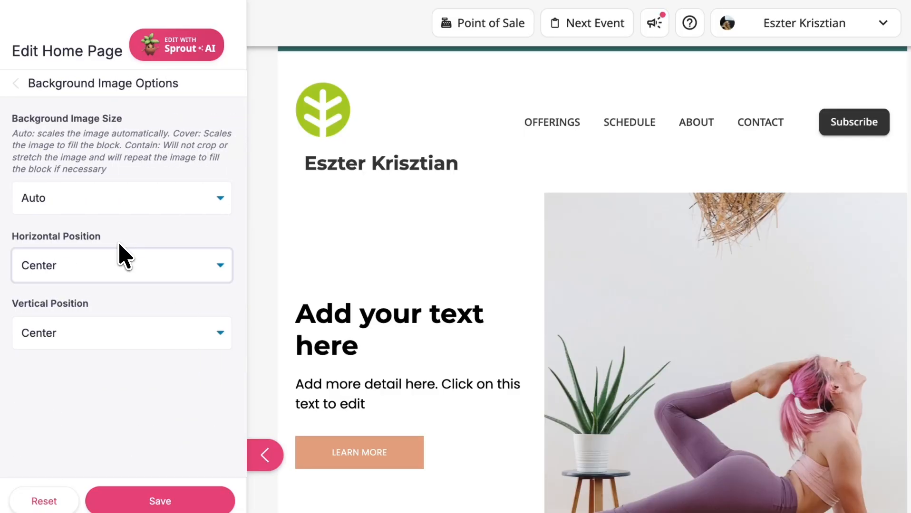
pyautogui.click(13, 84)
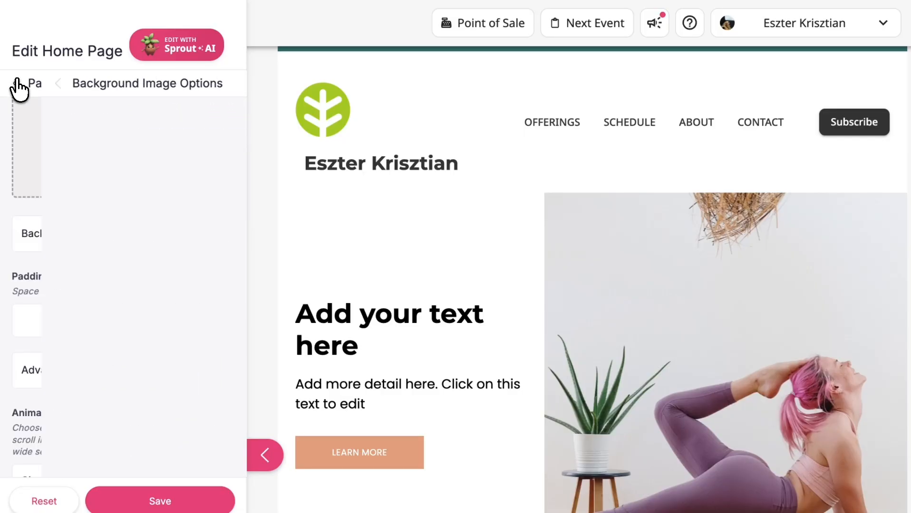
pyautogui.scroll(-5, 101, 309)
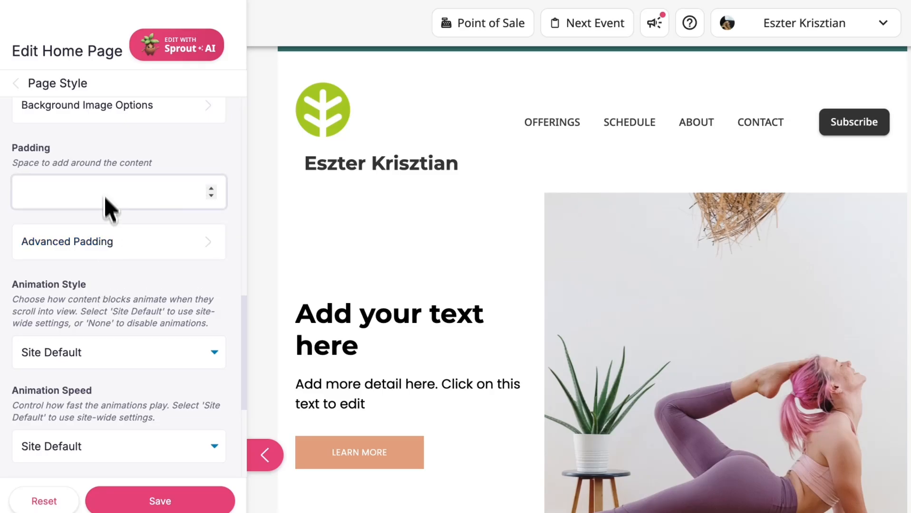
pyautogui.scroll(-5, 104, 272)
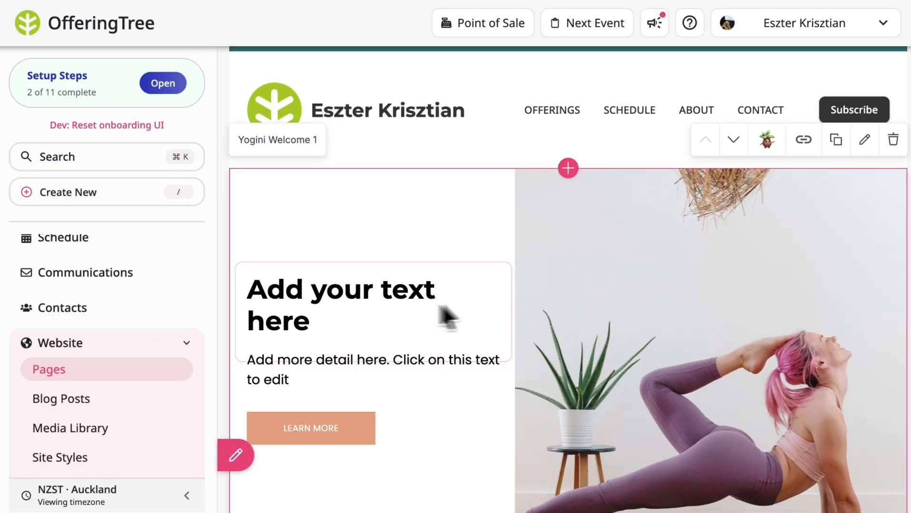
# Move the Yogini Welcome 1 section down one place on the Home Page and back up to its original place.
pyautogui.scroll(-2, 494, 361)
pyautogui.scroll(1, 494, 362)
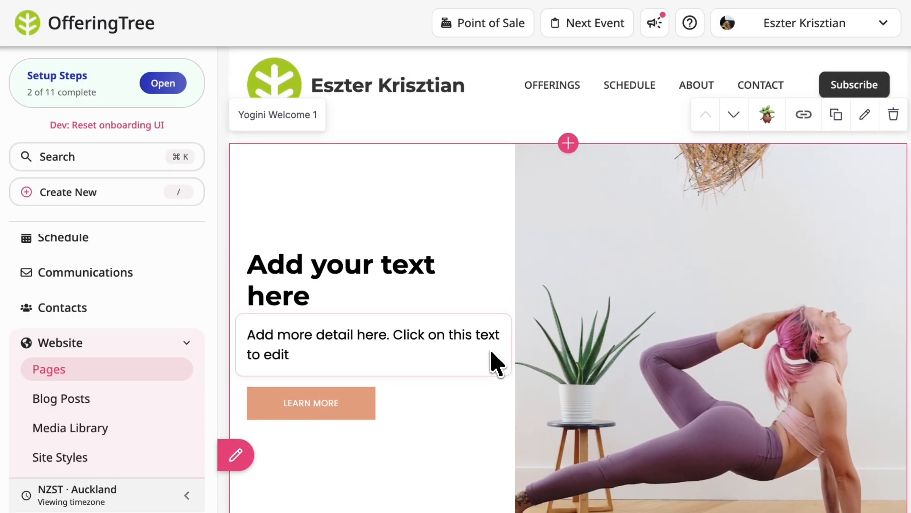
pyautogui.scroll(-1, 494, 362)
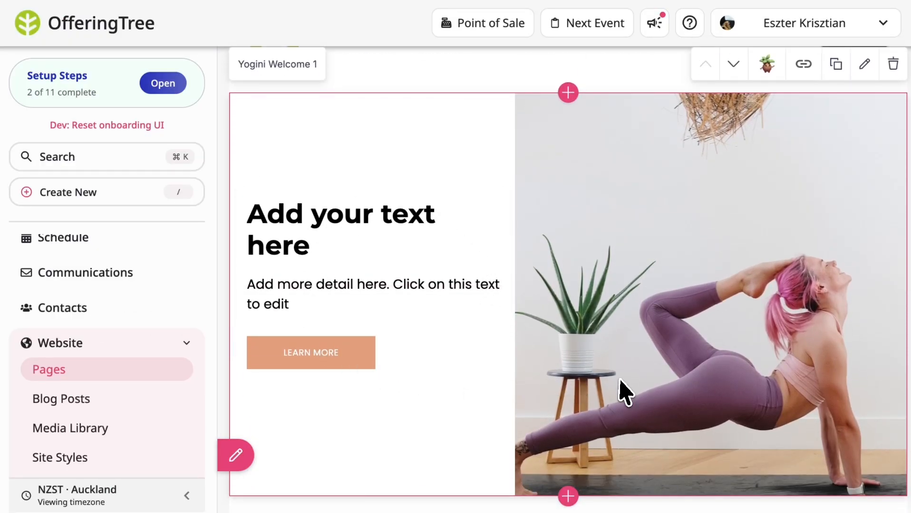
pyautogui.scroll(1, 622, 393)
pyautogui.scroll(-1, 560, 413)
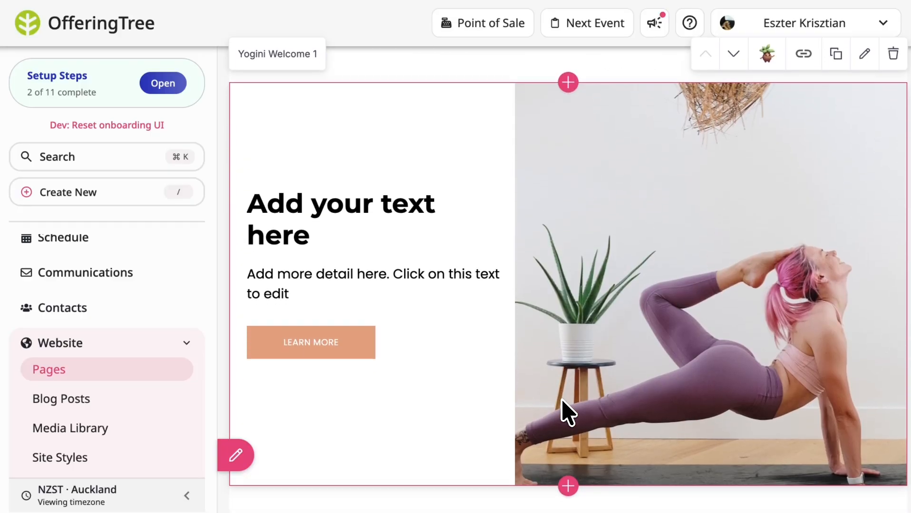
pyautogui.scroll(-1, 563, 413)
pyautogui.scroll(1, 563, 414)
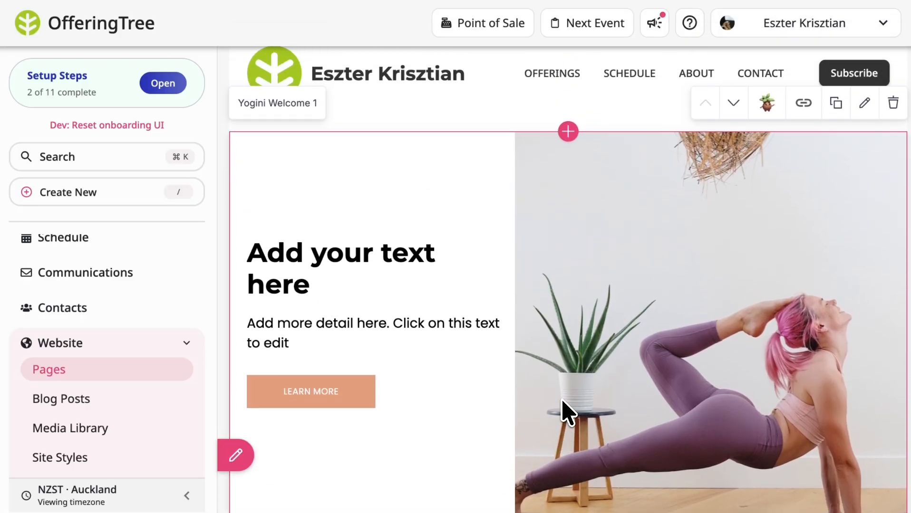
pyautogui.click(733, 106)
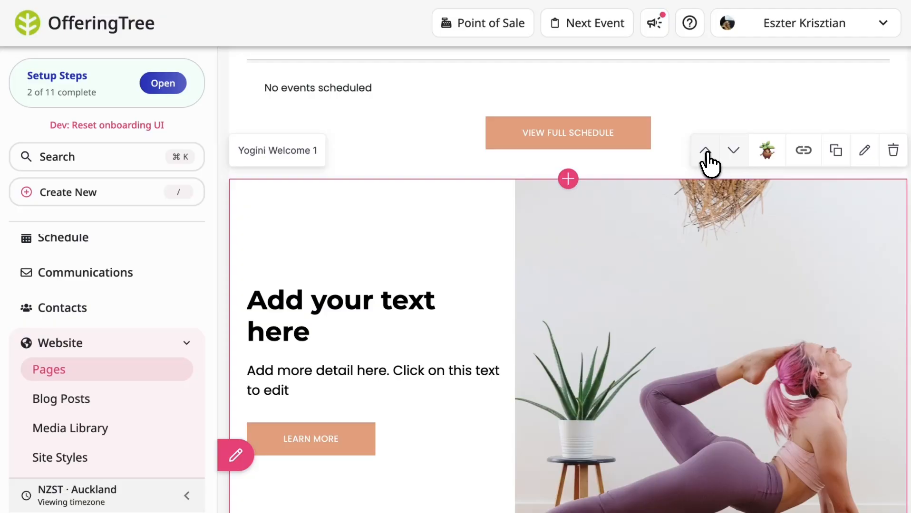
pyautogui.click(706, 151)
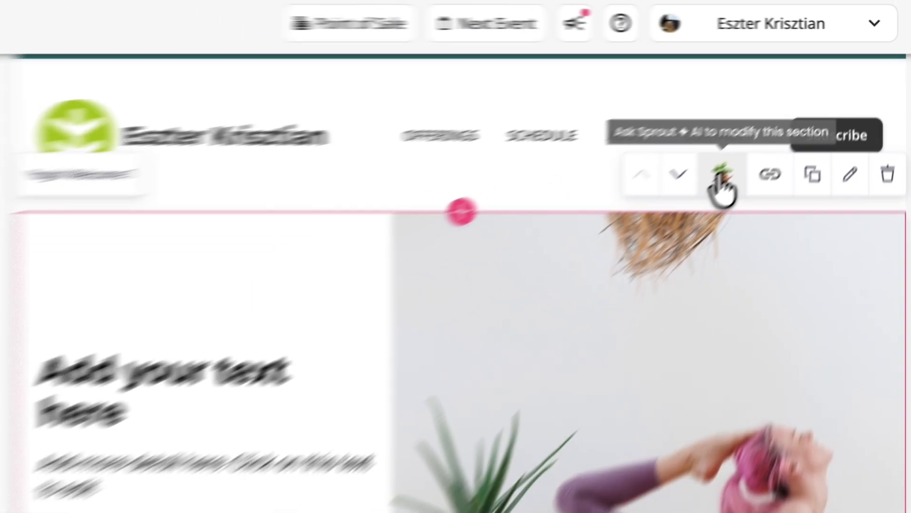
# Open the Sprout AI assistant for the Yogini Welcome 1 section and copy the direct link to that section.
pyautogui.click(626, 250)
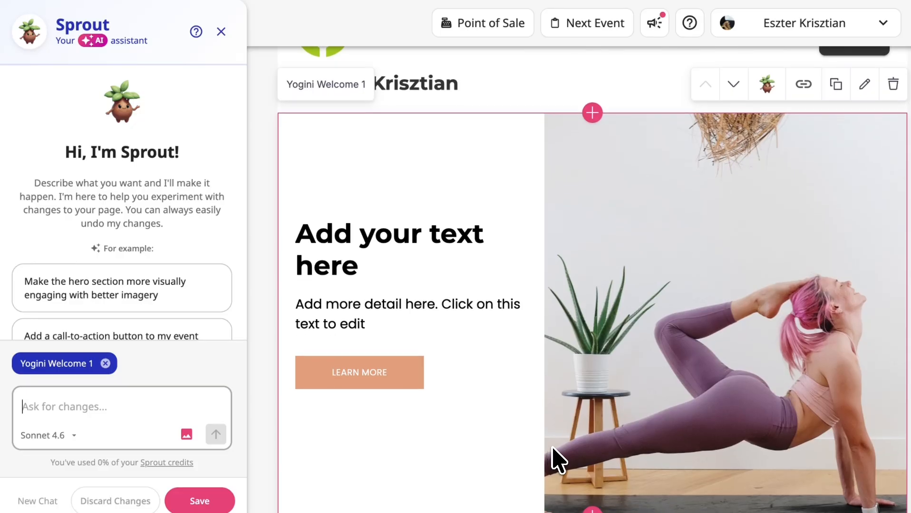
pyautogui.scroll(1, 575, 437)
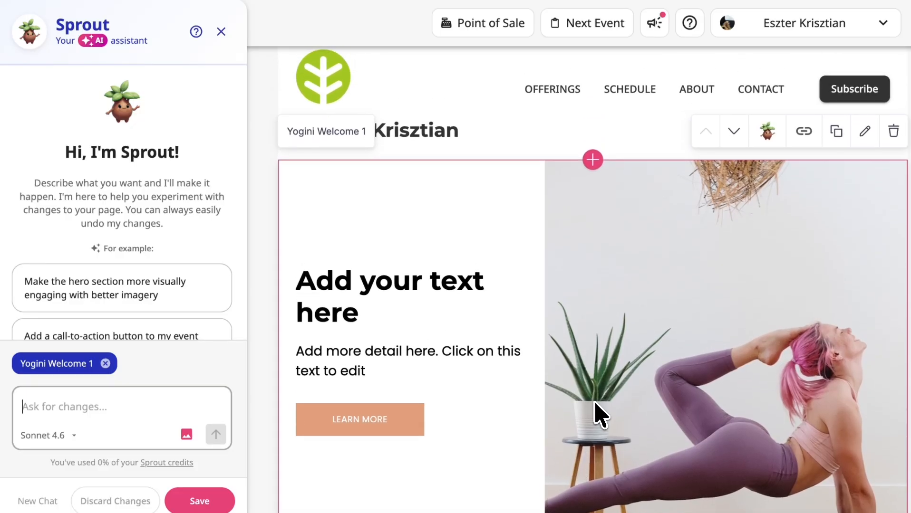
pyautogui.click(805, 137)
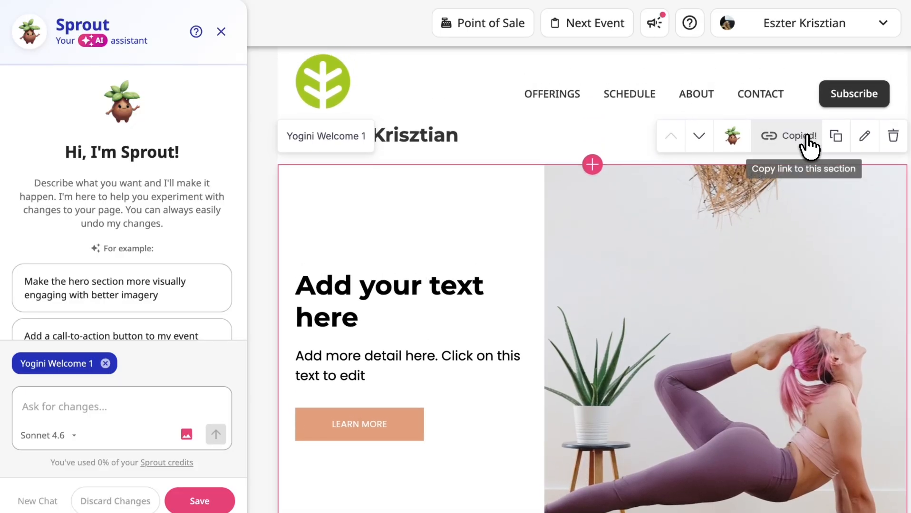
pyautogui.scroll(-1, 697, 341)
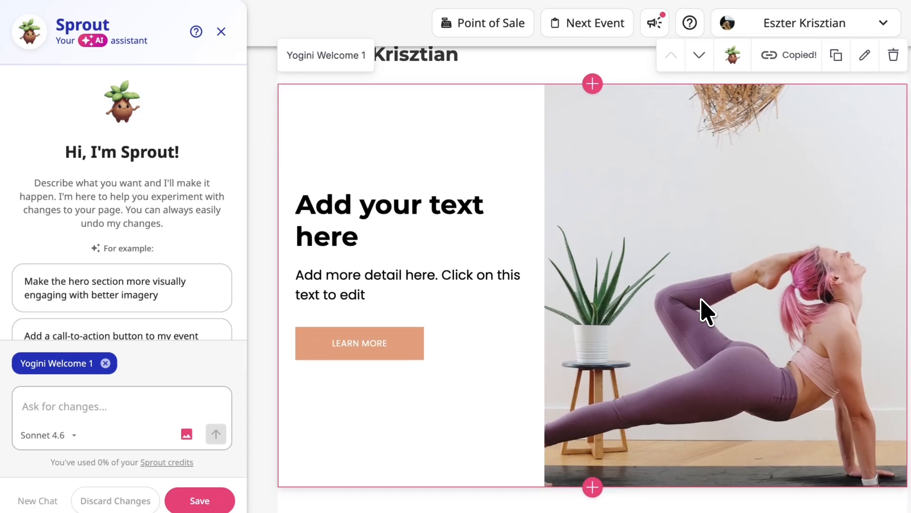
pyautogui.scroll(1, 706, 312)
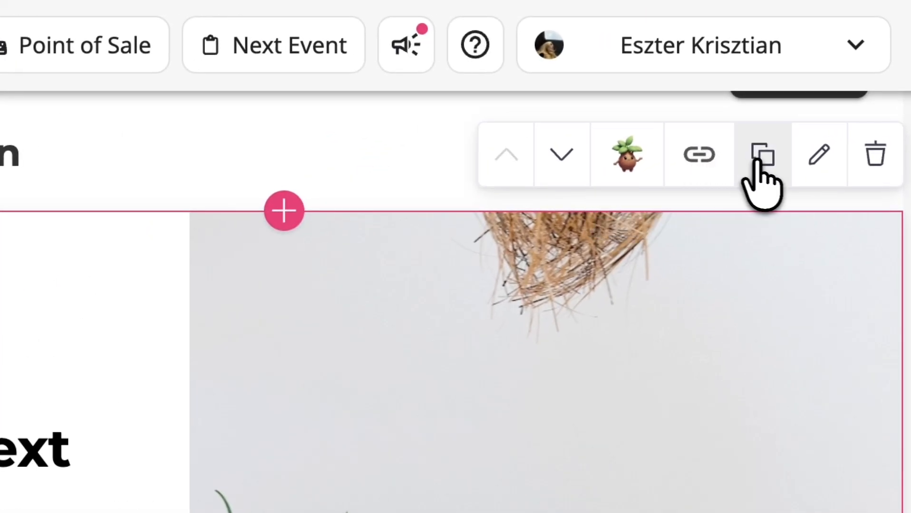
# Open the Yogini Welcome 1 section's settings and look through its available color presets.
pyautogui.click(815, 159)
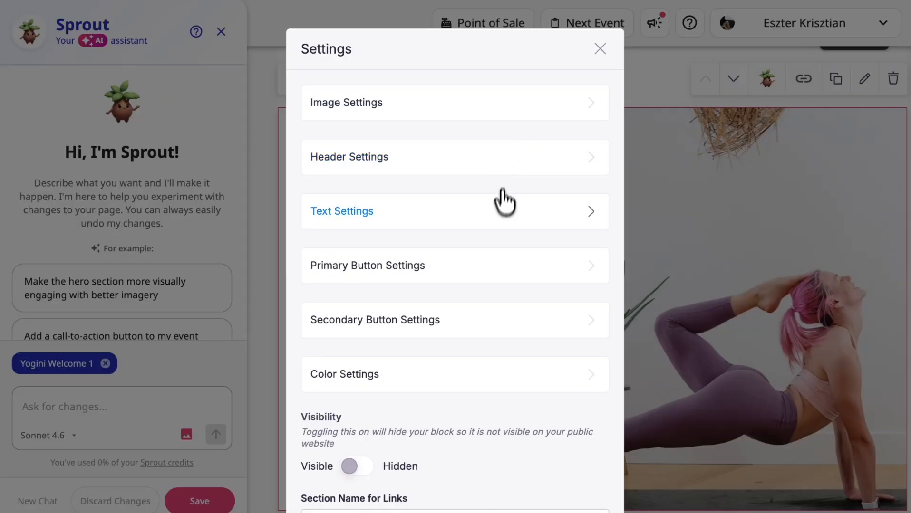
pyautogui.scroll(-1, 490, 314)
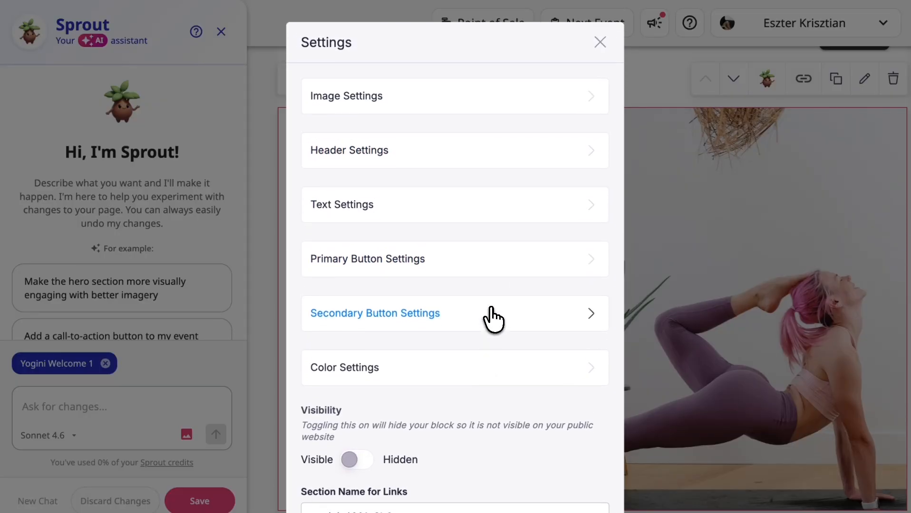
pyautogui.scroll(-4, 493, 318)
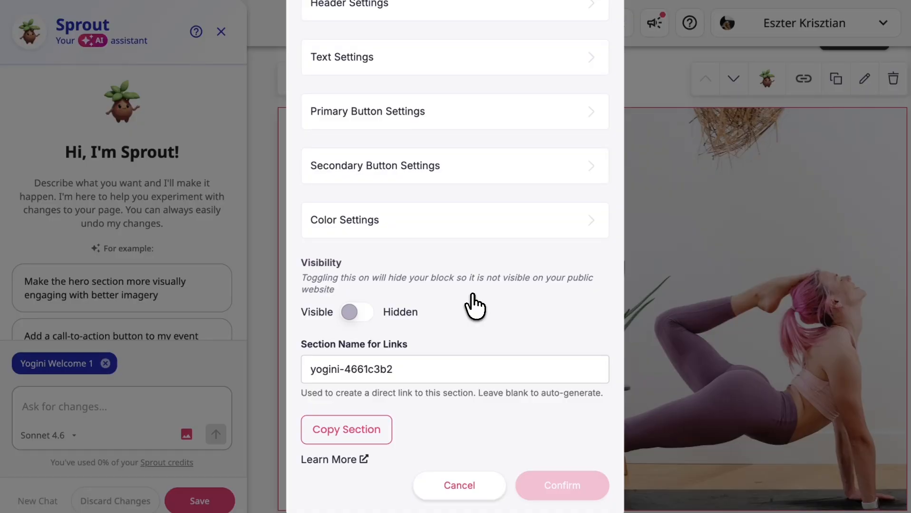
pyautogui.scroll(2, 473, 304)
pyautogui.click(478, 275)
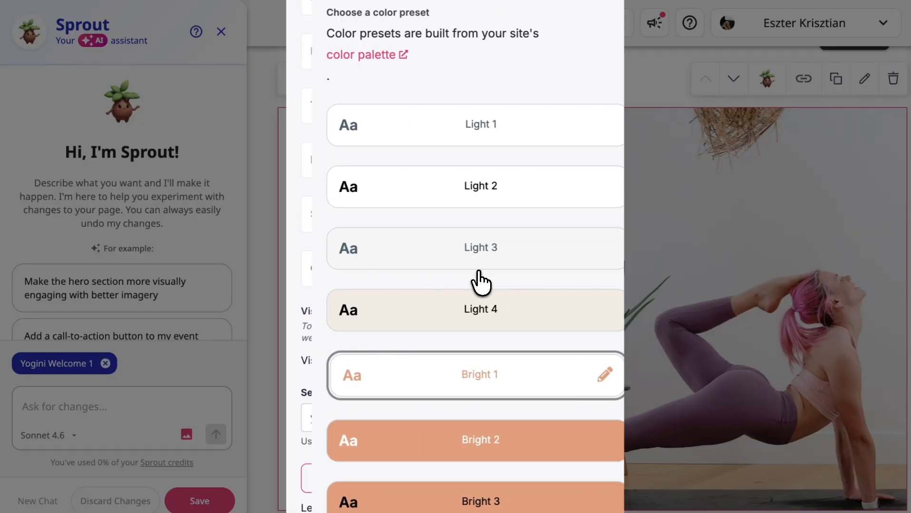
pyautogui.scroll(-7, 480, 283)
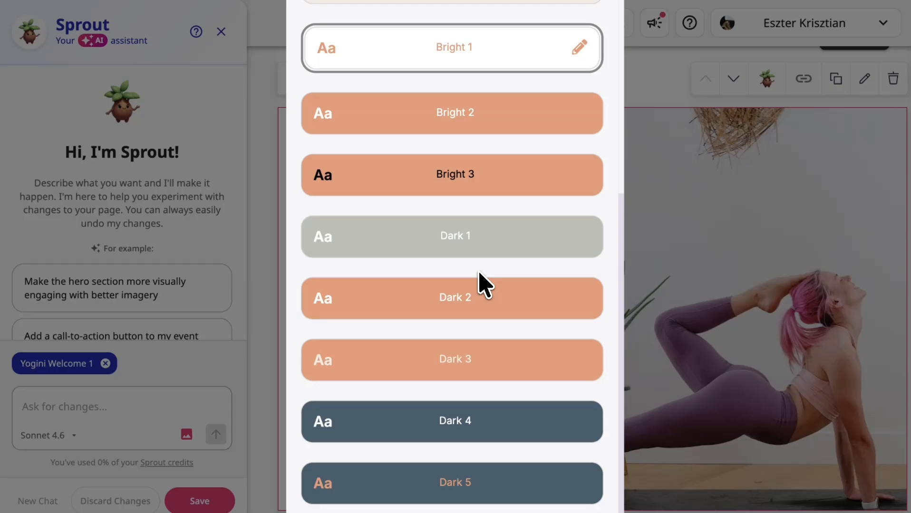
pyautogui.scroll(5, 484, 284)
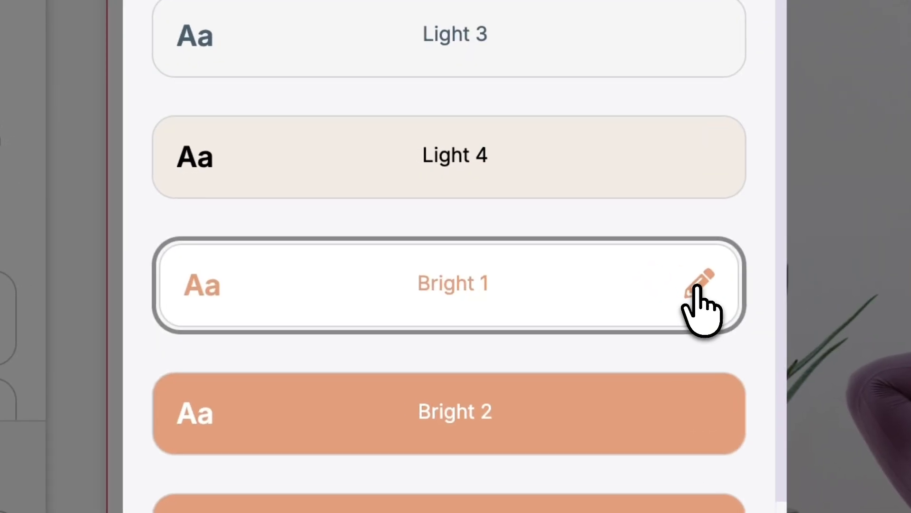
# Examine the Bright 1 preset's color overrides for heading, text, buttons and background, and return to the section's main settings.
pyautogui.click(579, 267)
pyautogui.scroll(-5, 579, 331)
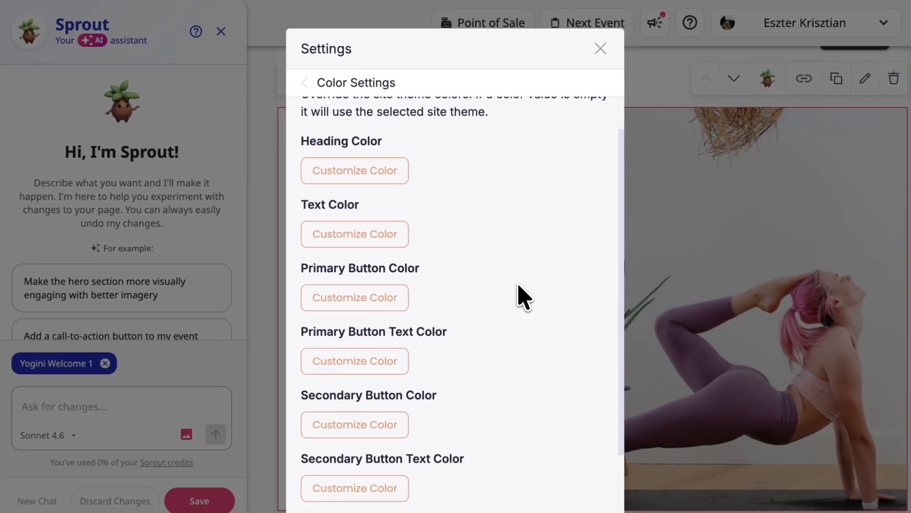
pyautogui.scroll(-4, 531, 294)
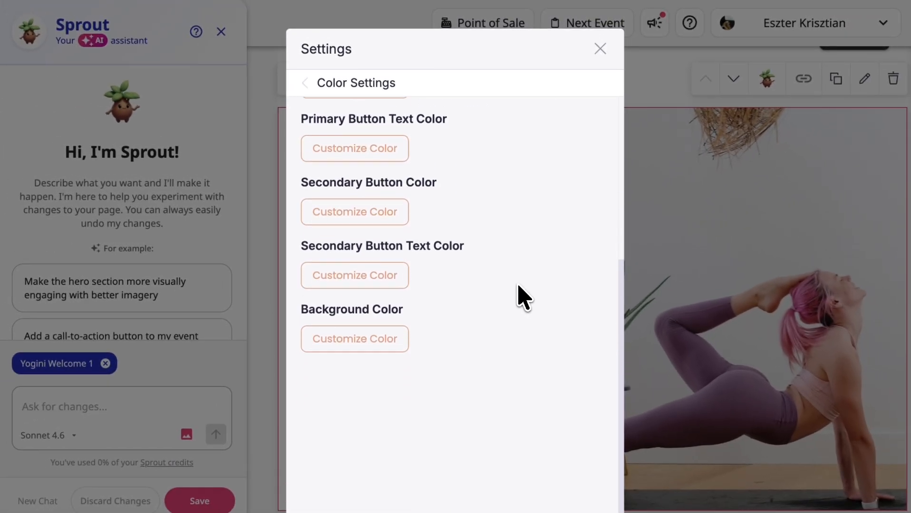
pyautogui.scroll(5, 522, 297)
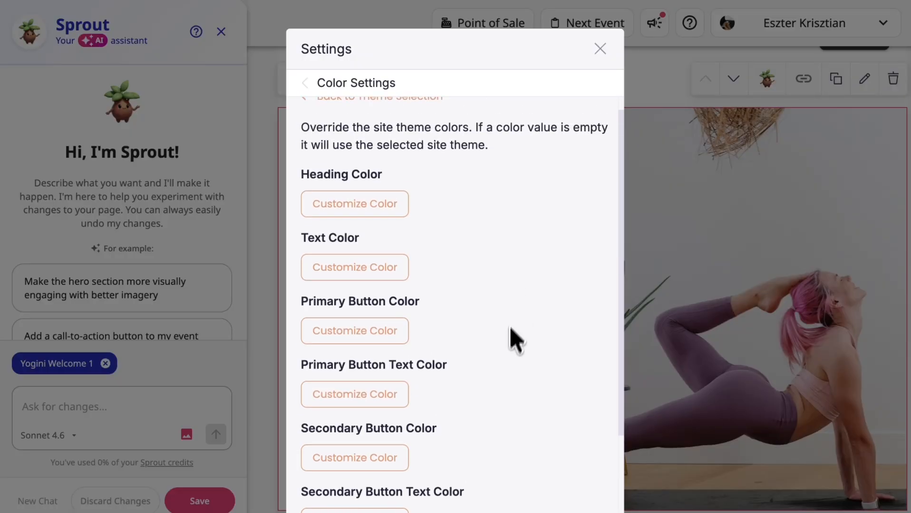
pyautogui.scroll(-3, 504, 356)
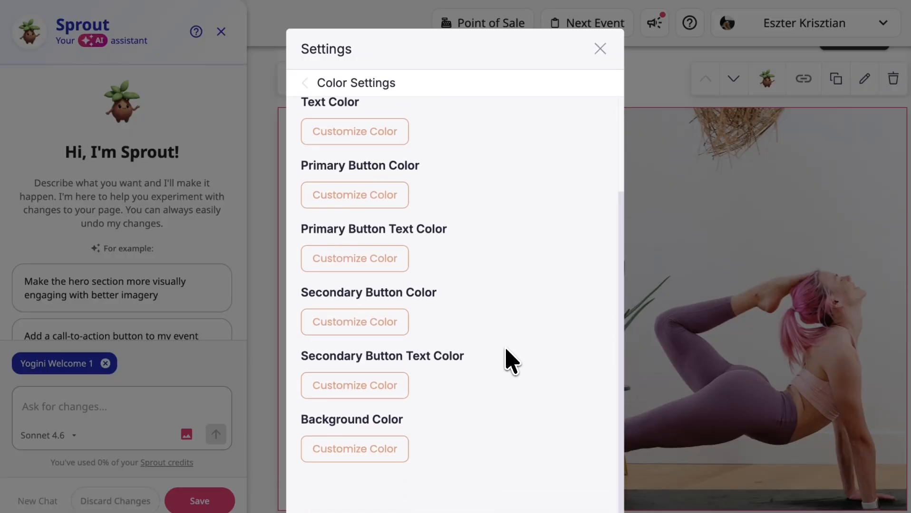
pyautogui.scroll(4, 505, 363)
pyautogui.click(329, 86)
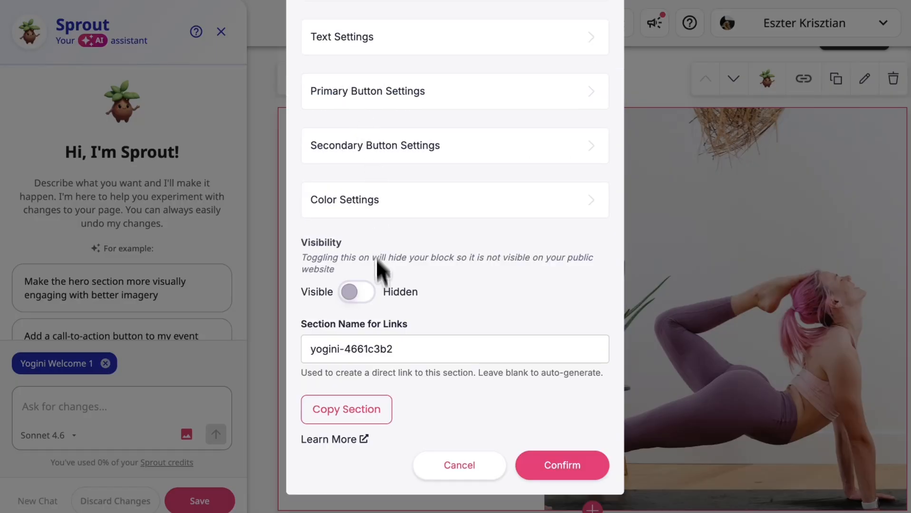
# Set the Yogini Welcome 1 section's visibility to Hidden and confirm the settings.
pyautogui.scroll(3, 442, 289)
pyautogui.scroll(-2, 442, 289)
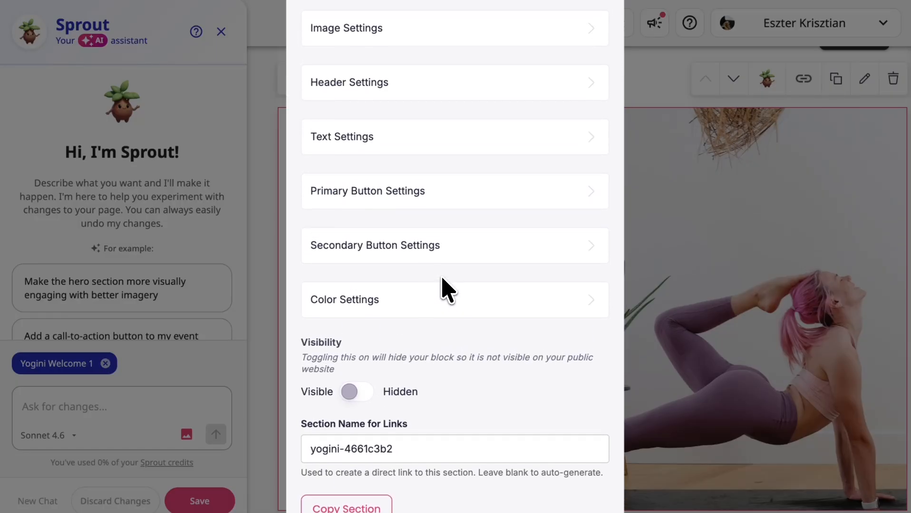
pyautogui.scroll(-1, 439, 286)
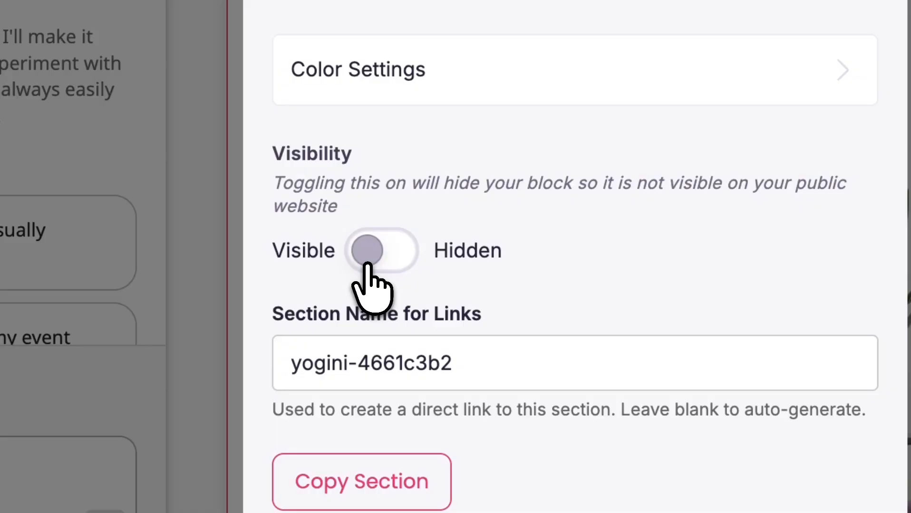
pyautogui.click(367, 263)
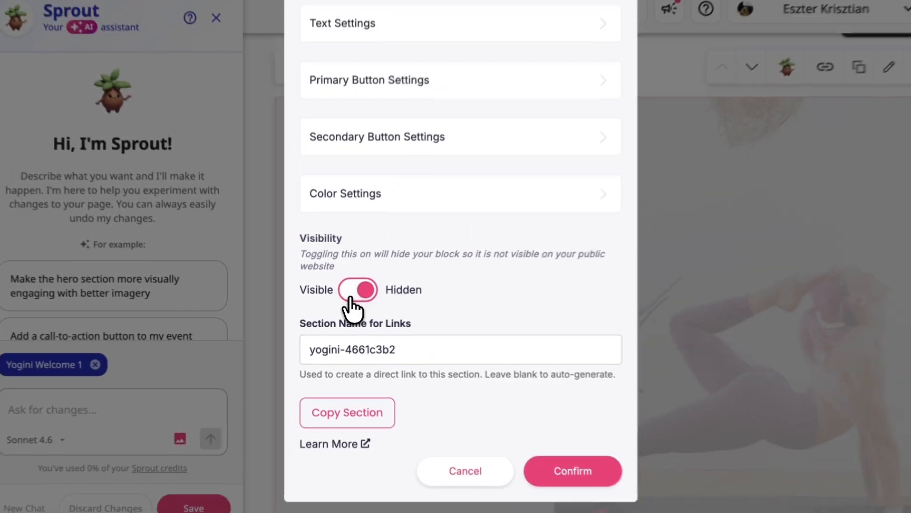
pyautogui.click(559, 467)
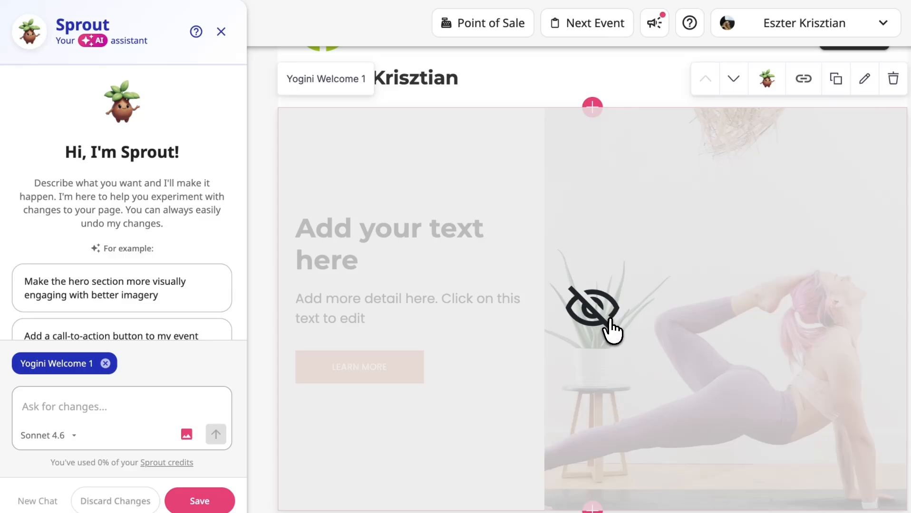
# Set the Yogini Welcome 1 section's visibility back to Visible and confirm the settings.
pyautogui.click(864, 78)
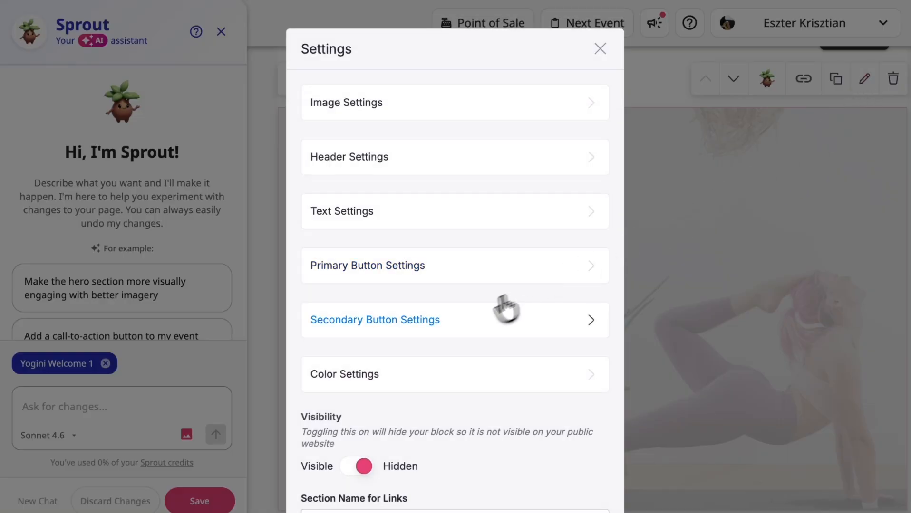
pyautogui.scroll(-2, 445, 338)
pyautogui.click(356, 365)
pyautogui.click(561, 454)
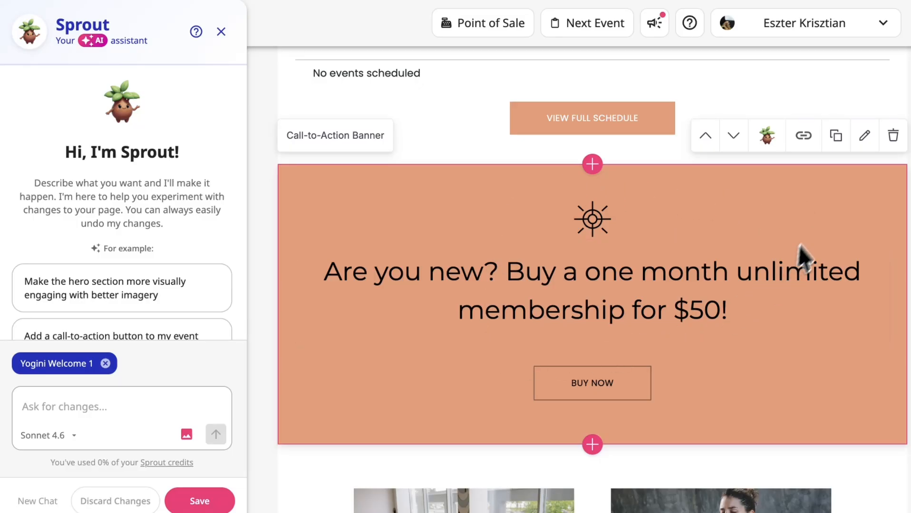
# Copy the Call-to-Action Banner section from its settings and save the Home Page.
pyautogui.click(864, 136)
pyautogui.scroll(-2, 436, 358)
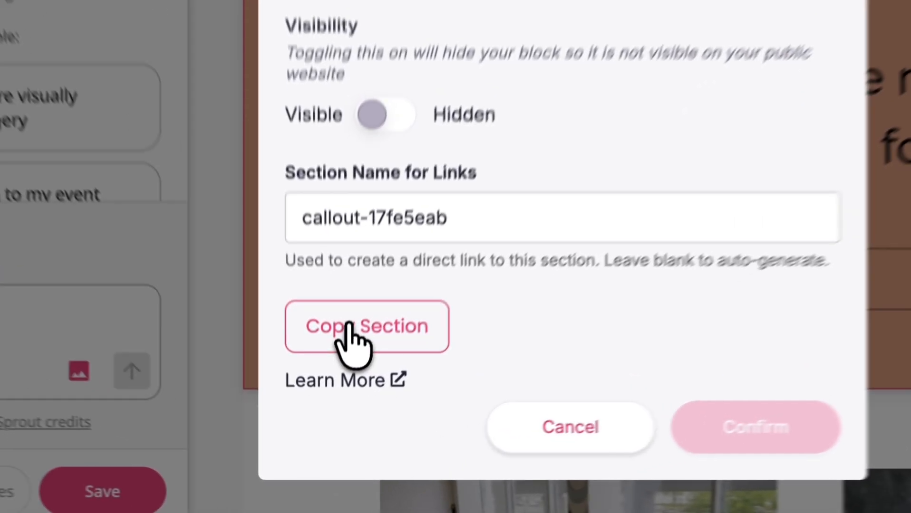
pyautogui.click(351, 308)
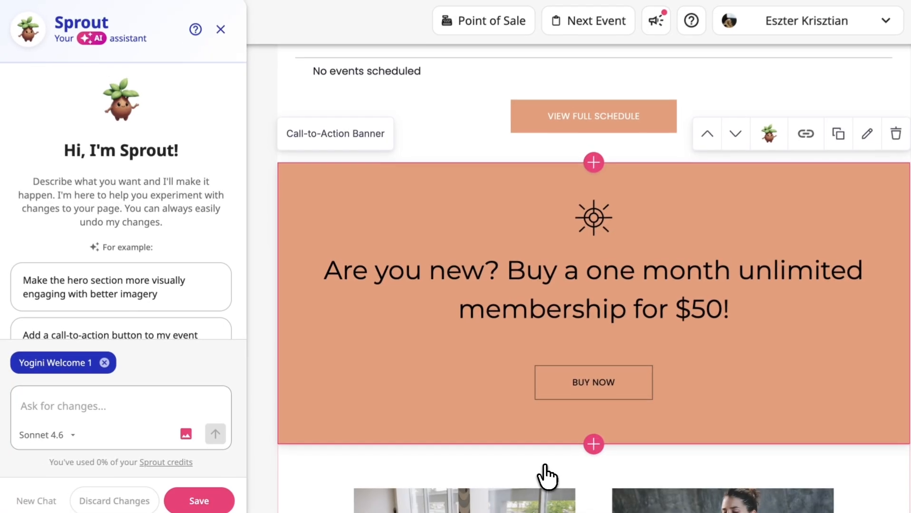
pyautogui.click(217, 502)
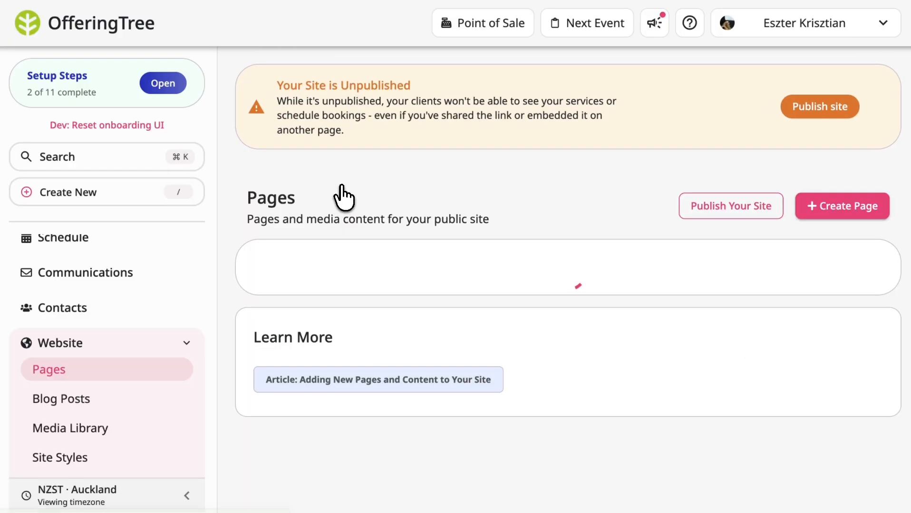
# Open the Offerings page for editing and paste the copied Call-to-Action Banner section into it.
pyautogui.scroll(-5, 477, 271)
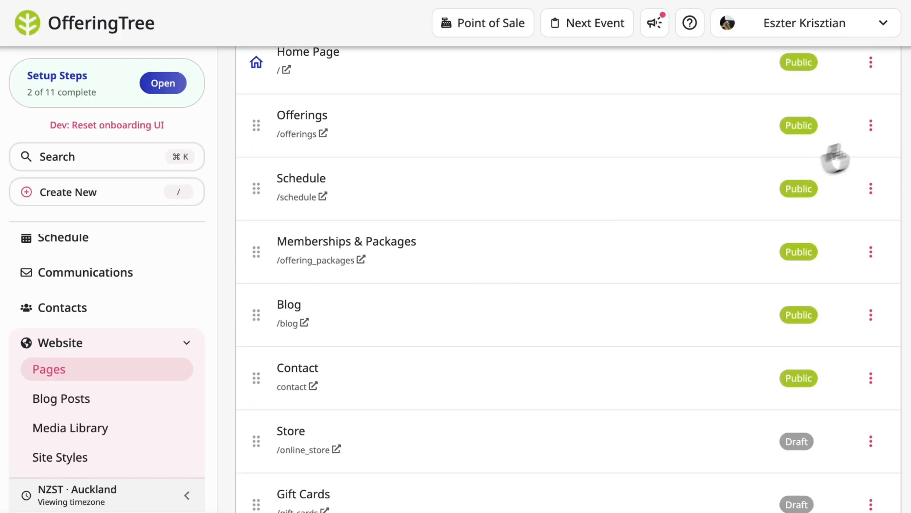
pyautogui.click(871, 125)
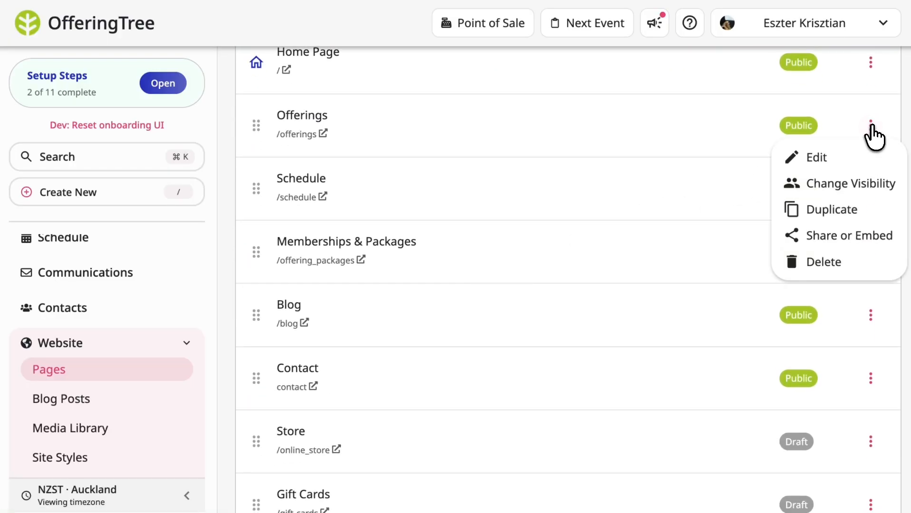
pyautogui.click(858, 159)
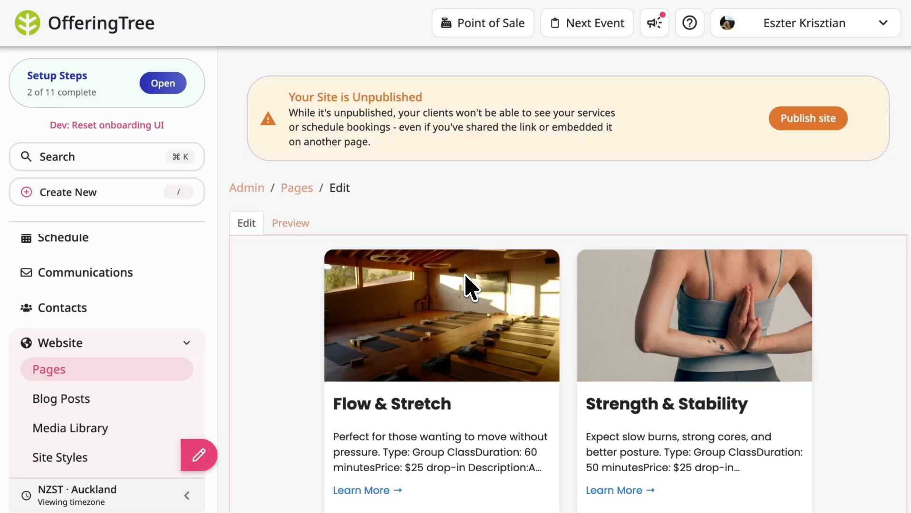
pyautogui.scroll(-2, 463, 375)
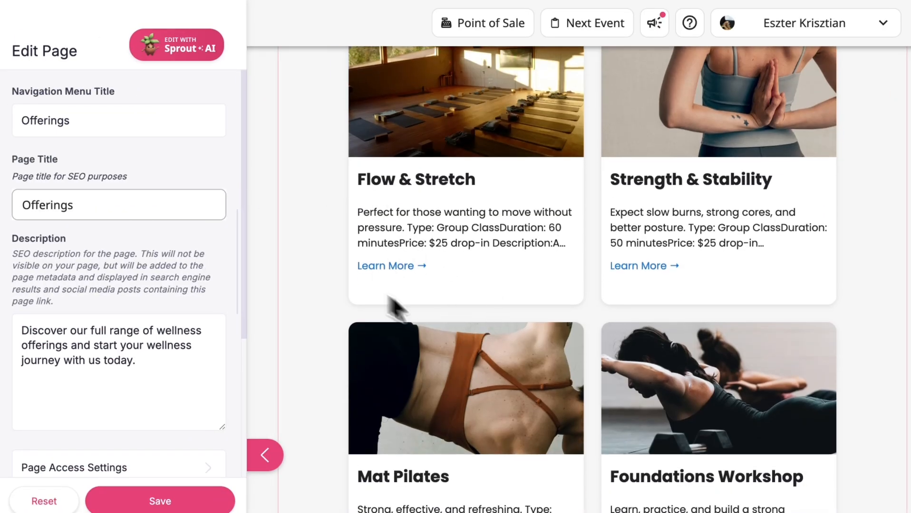
pyautogui.scroll(4, 485, 347)
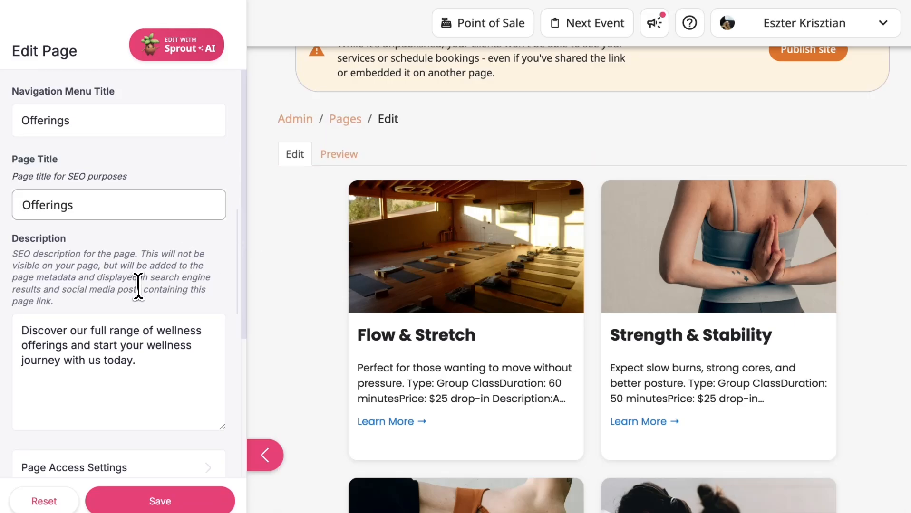
pyautogui.scroll(-5, 134, 289)
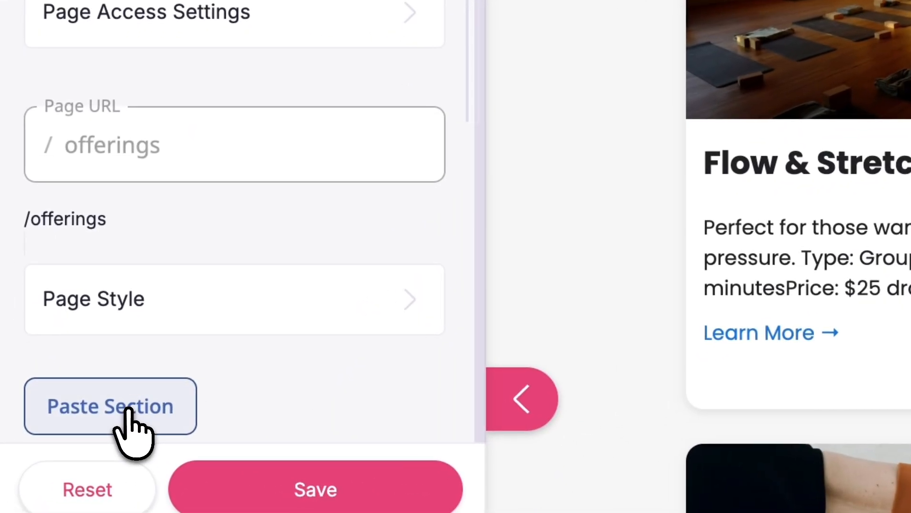
pyautogui.click(64, 460)
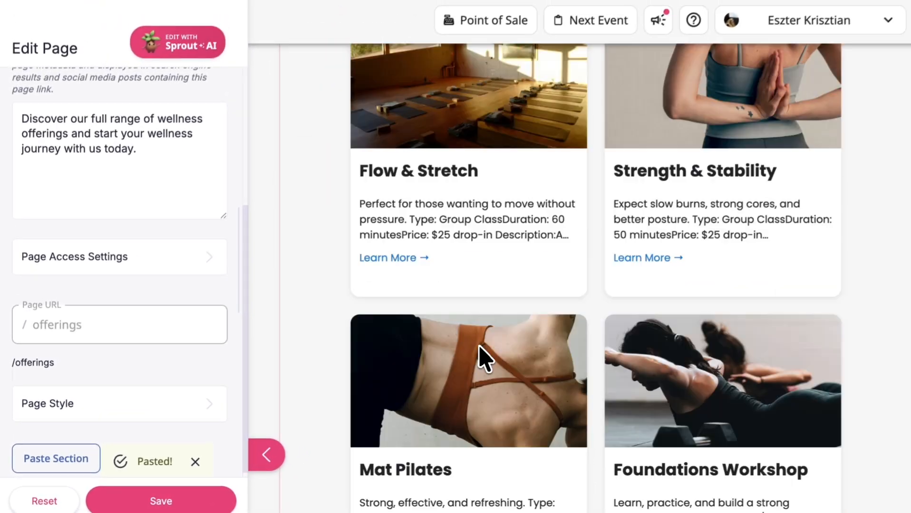
# Move the pasted Call-to-Action Banner above the offering cards to the top of the Offerings page and save the page.
pyautogui.scroll(-5, 481, 359)
pyautogui.moveTo(583, 264)
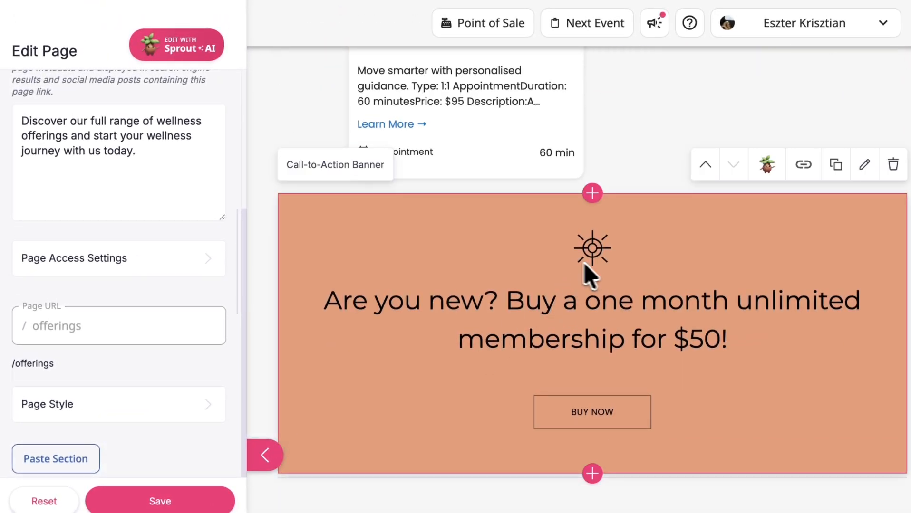
pyautogui.click(706, 166)
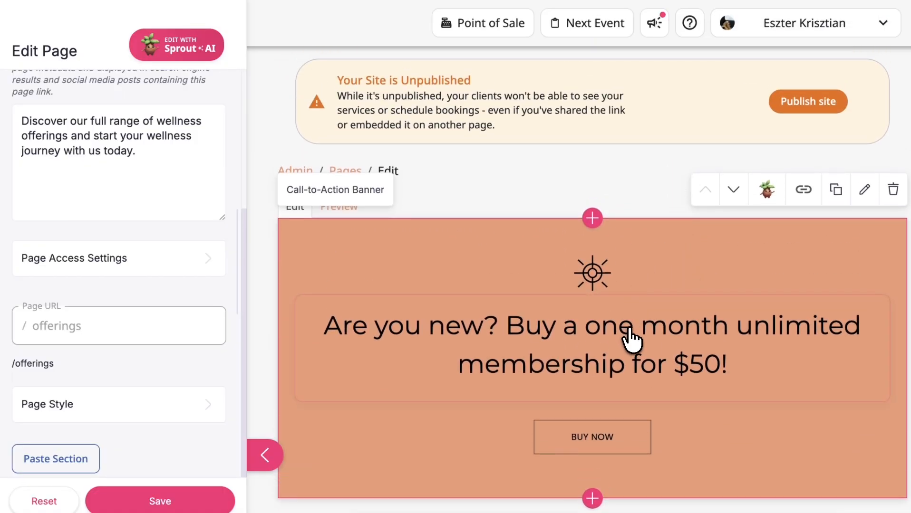
pyautogui.click(197, 502)
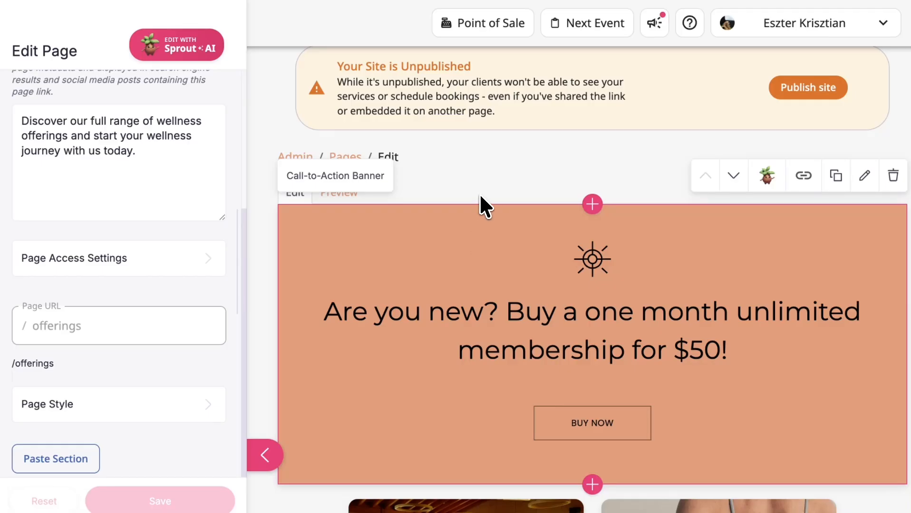
# Preview the Offerings page in the desktop and tablet layouts, checking the banner and the offering cards.
pyautogui.click(332, 192)
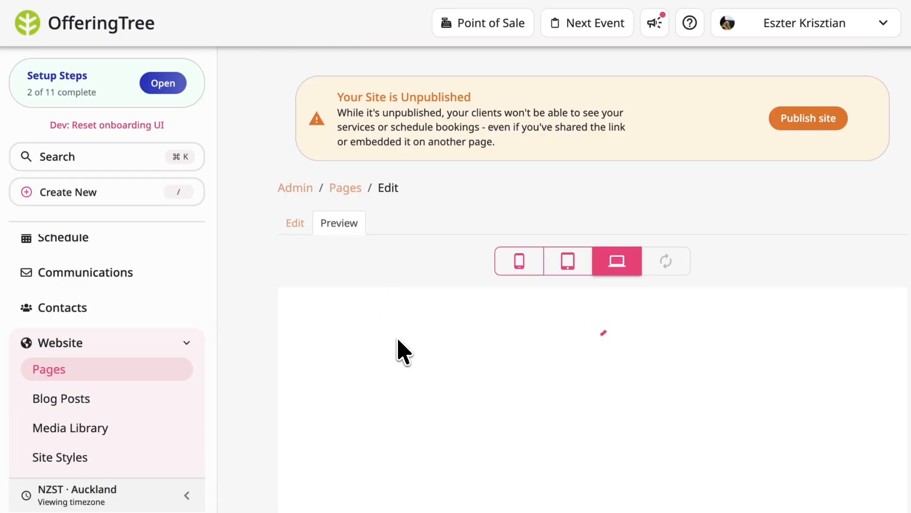
pyautogui.scroll(-5, 398, 341)
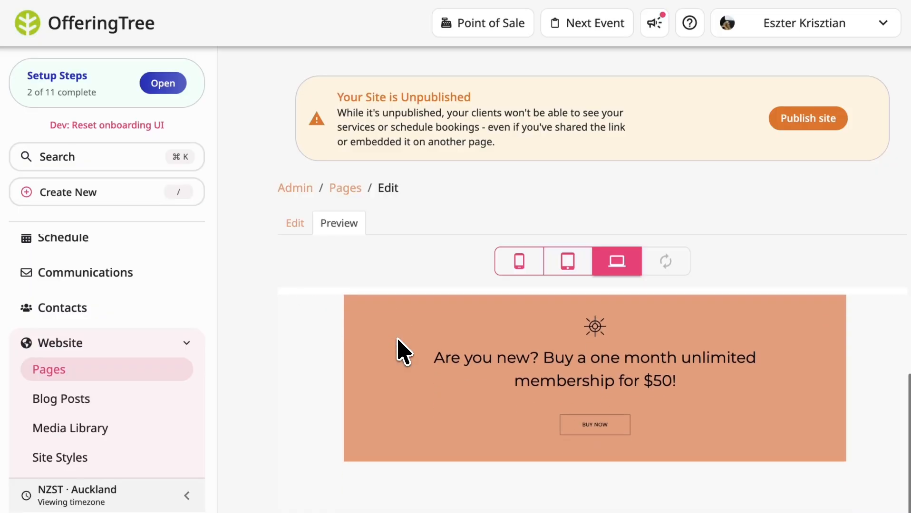
pyautogui.scroll(-5, 403, 352)
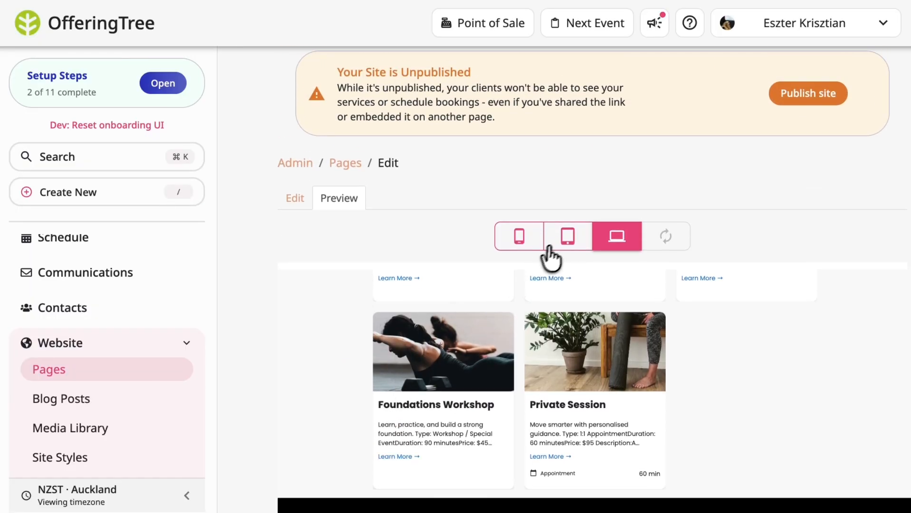
pyautogui.click(549, 246)
pyautogui.scroll(-2, 475, 390)
pyautogui.scroll(4, 584, 314)
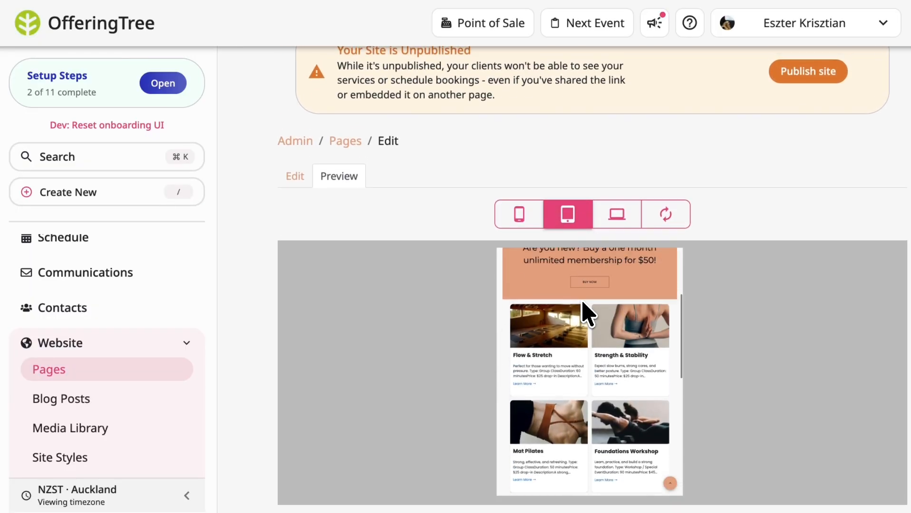
pyautogui.scroll(3, 582, 304)
# Check the Offerings page in the phone layout and return to the page's editing view.
pyautogui.click(521, 216)
pyautogui.scroll(-5, 572, 298)
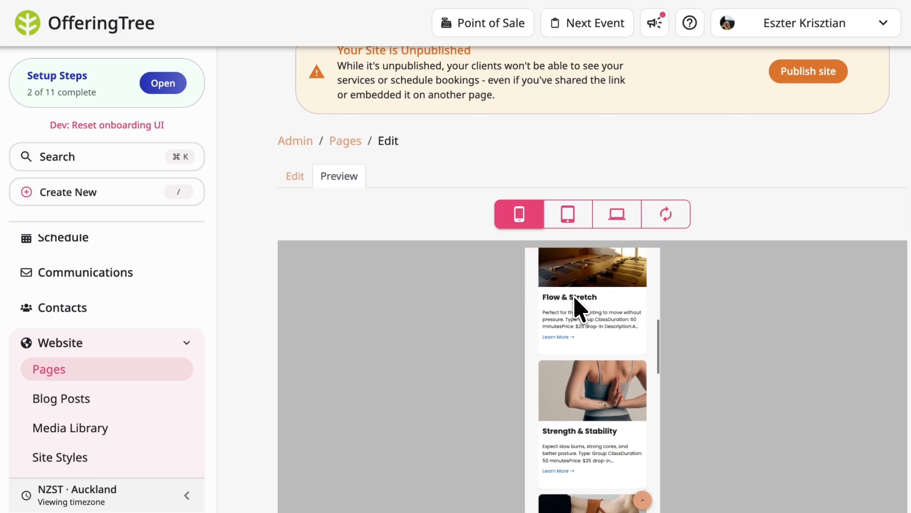
pyautogui.scroll(5, 581, 343)
pyautogui.scroll(-6, 583, 365)
pyautogui.scroll(6, 561, 333)
pyautogui.click(296, 178)
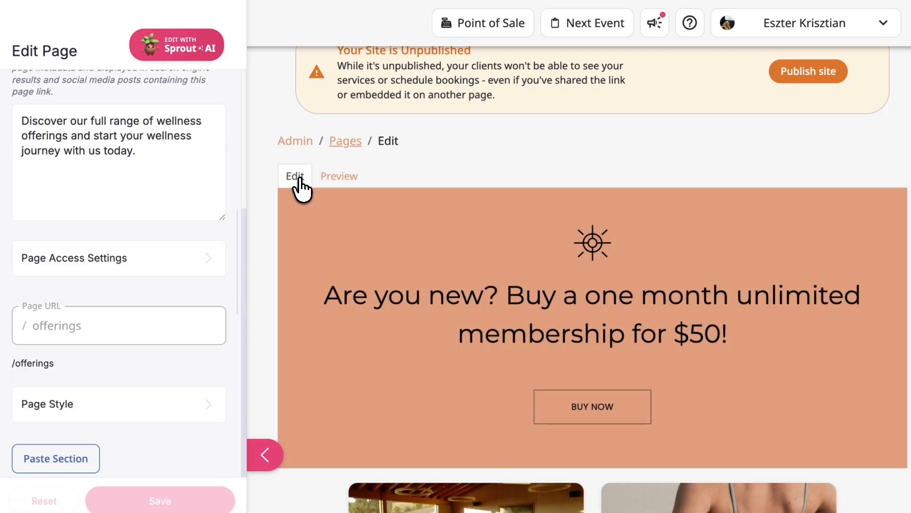
# Return to the pages list, restrict the Schedule page to Members Only with access for all members, and save its access settings.
pyautogui.click(346, 142)
pyautogui.click(870, 236)
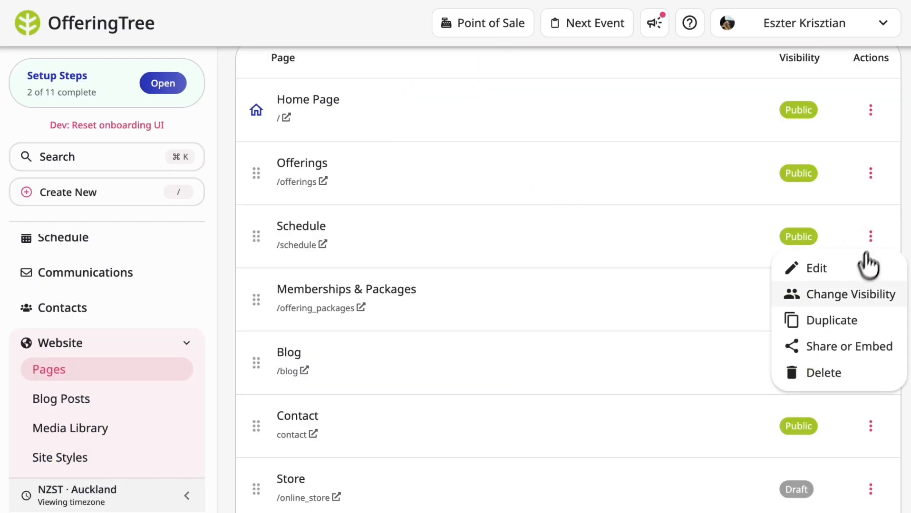
pyautogui.click(851, 295)
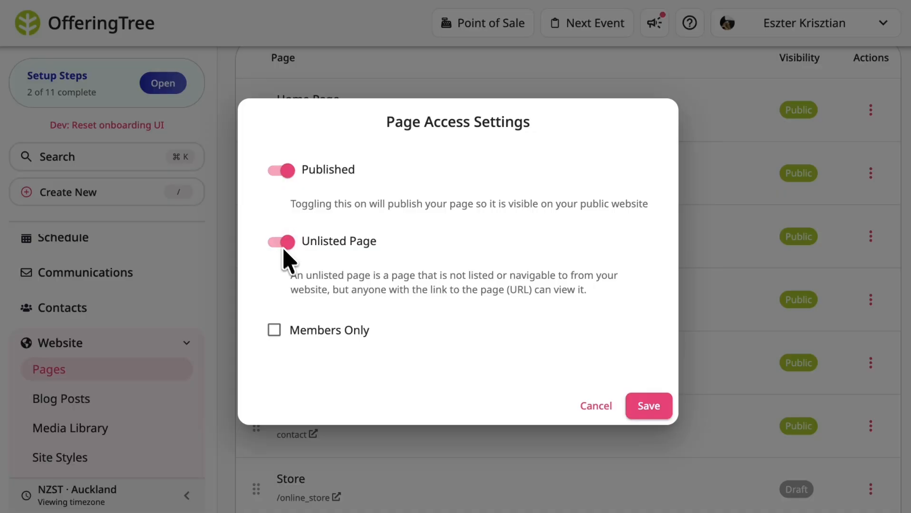
pyautogui.click(275, 330)
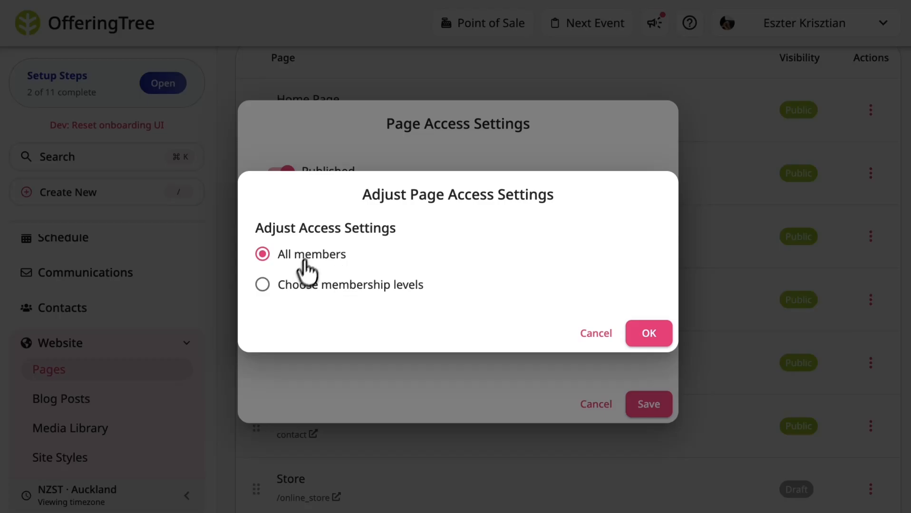
pyautogui.click(298, 288)
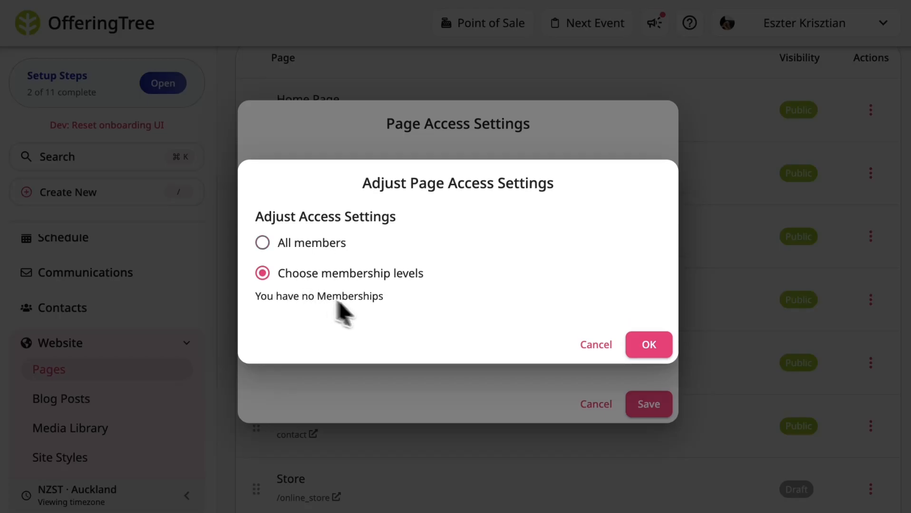
pyautogui.click(312, 244)
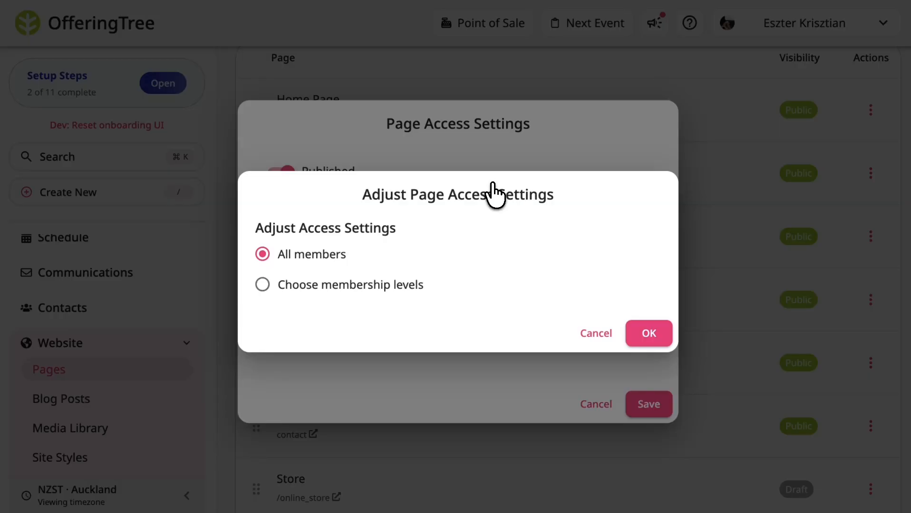
pyautogui.click(640, 334)
pyautogui.click(640, 403)
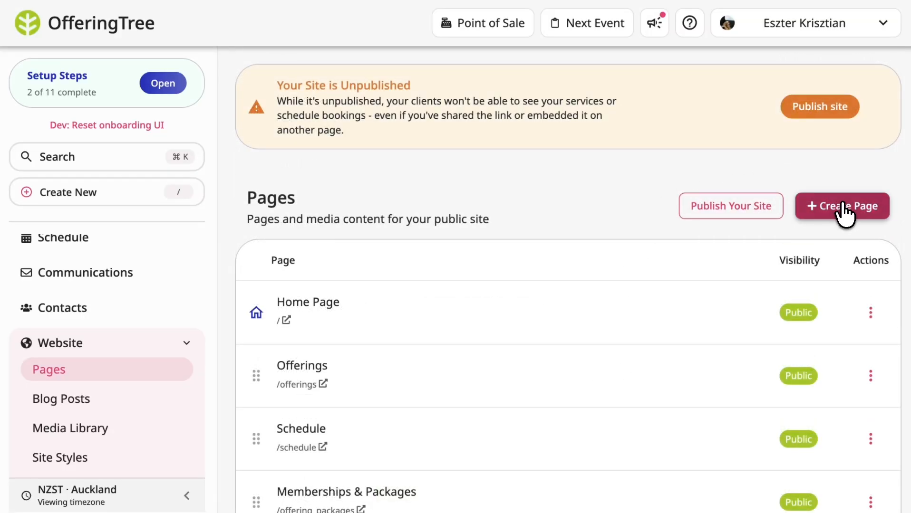
# Start creating a new page and look through the available page templates.
pyautogui.click(843, 216)
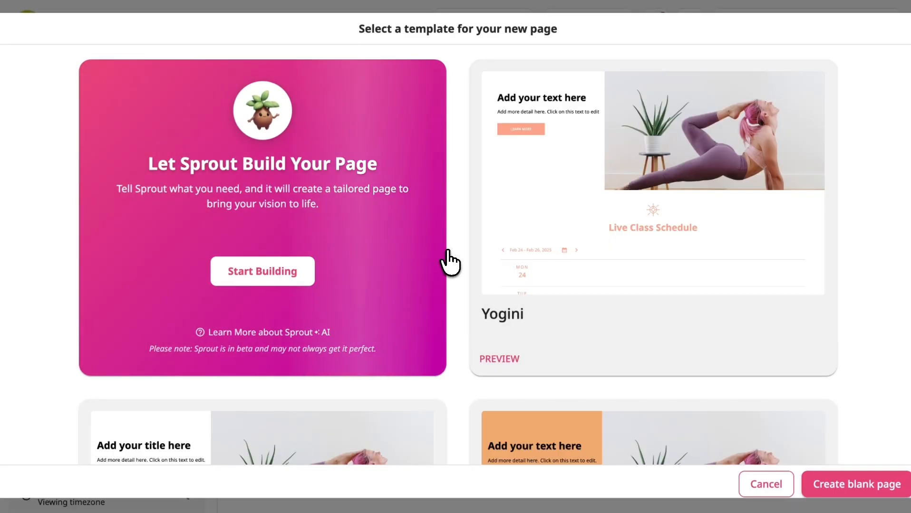
pyautogui.scroll(-5, 449, 262)
pyautogui.scroll(-13, 449, 261)
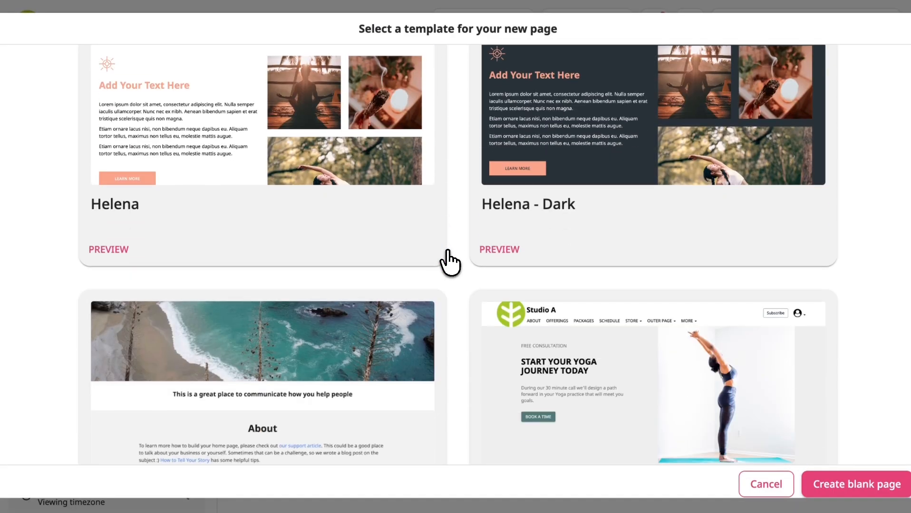
pyautogui.scroll(-4, 449, 261)
pyautogui.scroll(20, 449, 262)
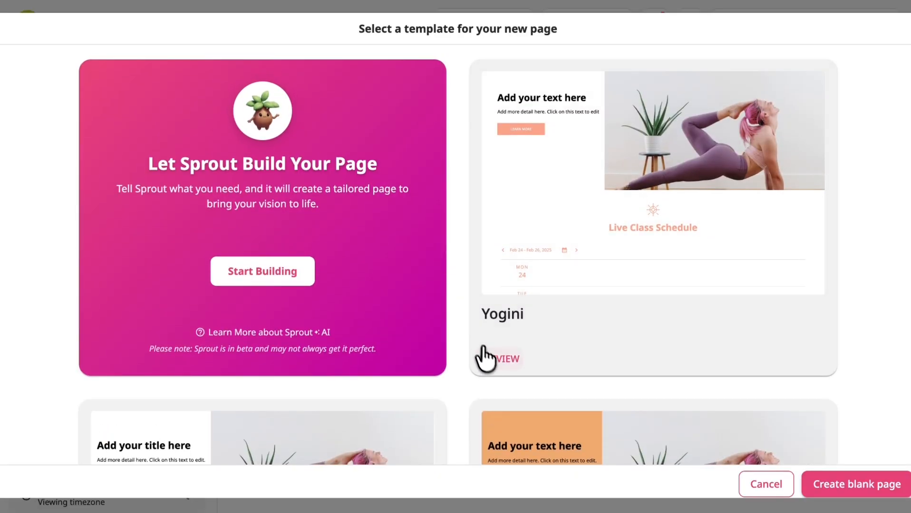
# Preview the full Yogini template, close it, and create a blank page instead.
pyautogui.click(492, 368)
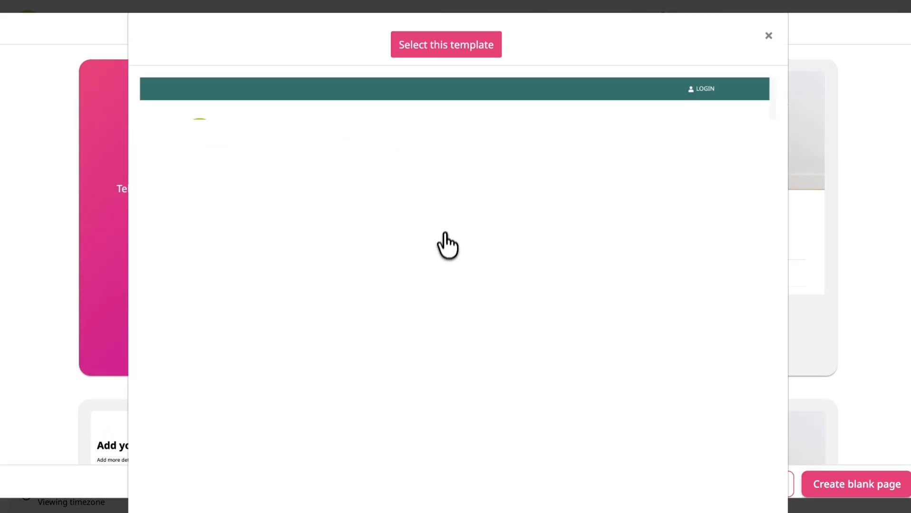
pyautogui.scroll(-20, 445, 238)
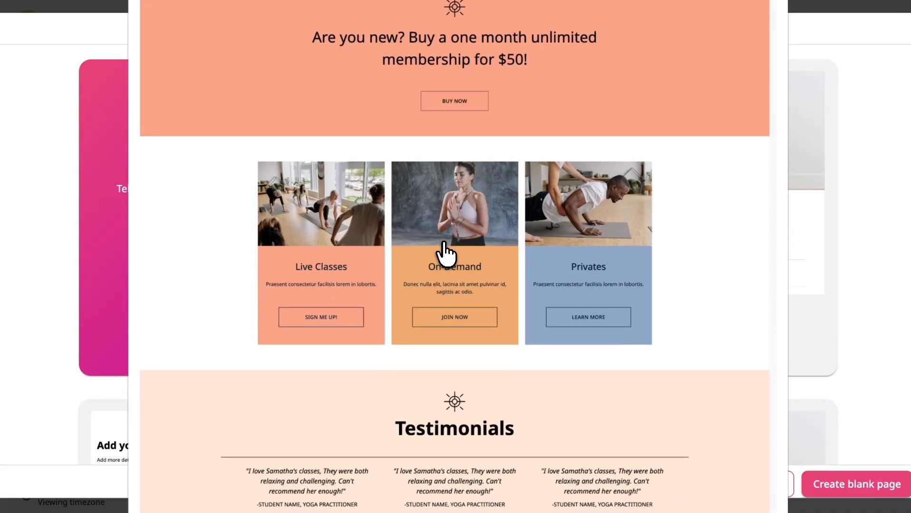
pyautogui.scroll(-20, 443, 244)
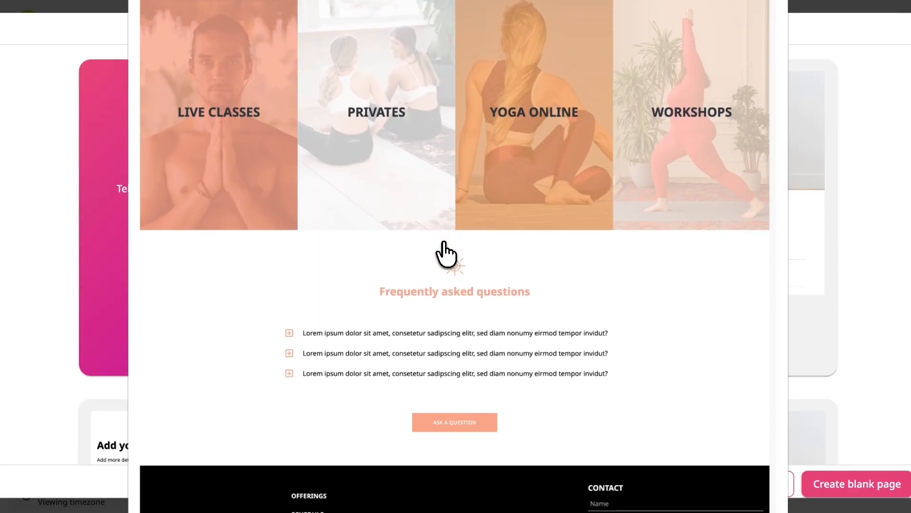
pyautogui.scroll(20, 443, 244)
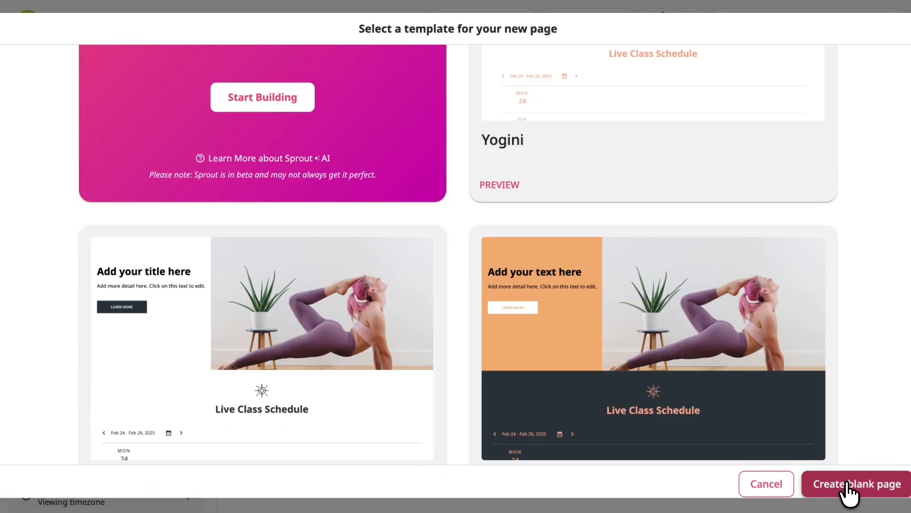
pyautogui.click(848, 490)
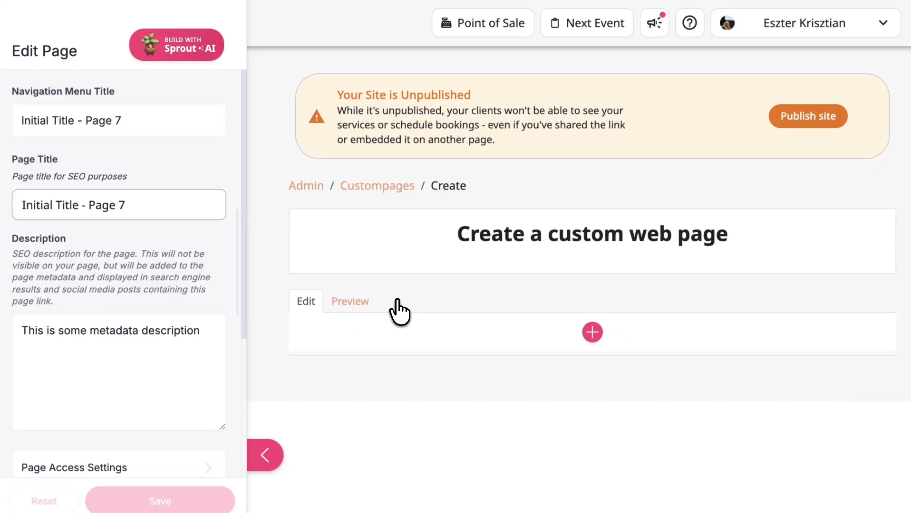
# Check the blank page's settings and browse the addable pre-designed sections and the Image and Events, Offerings & Services building blocks.
pyautogui.scroll(-4, 159, 366)
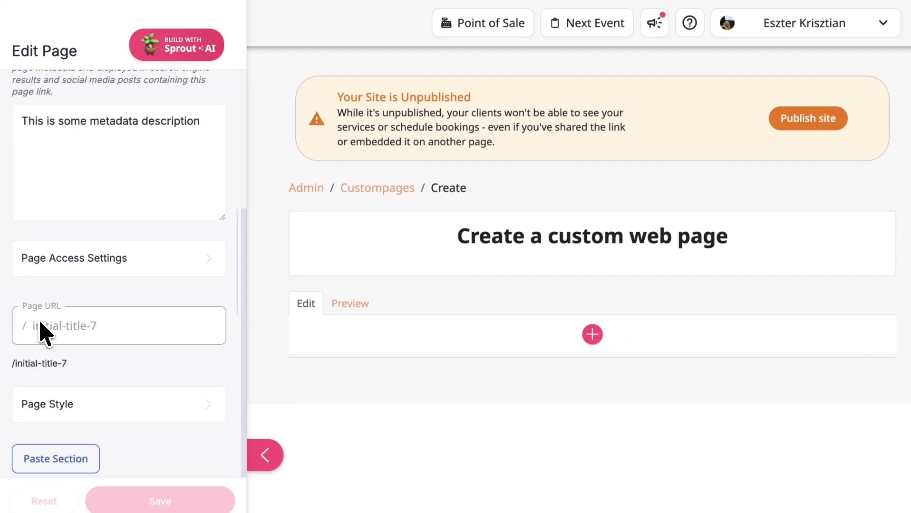
pyautogui.click(592, 336)
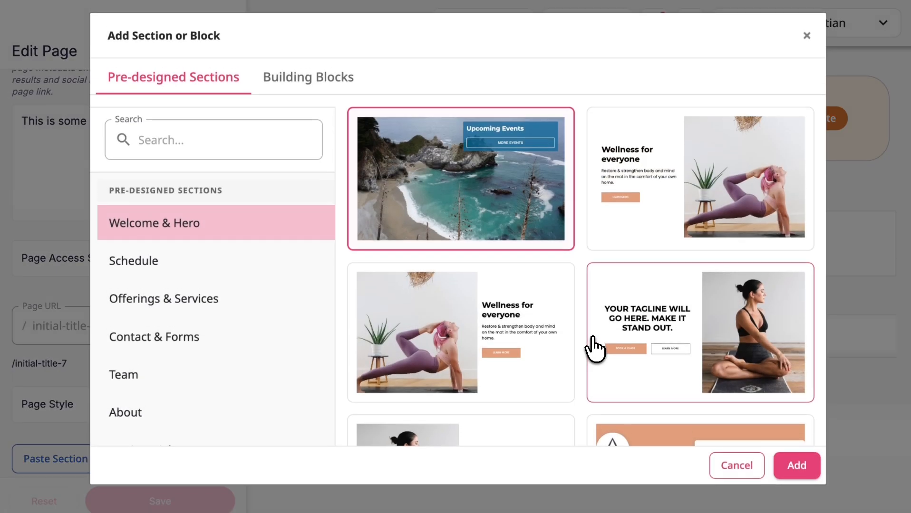
pyautogui.scroll(-3, 547, 338)
pyautogui.scroll(3, 540, 338)
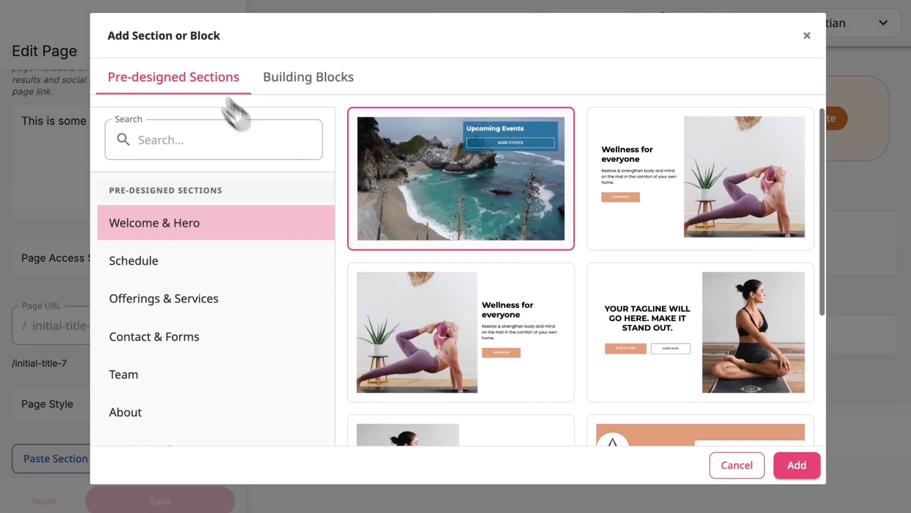
pyautogui.click(331, 85)
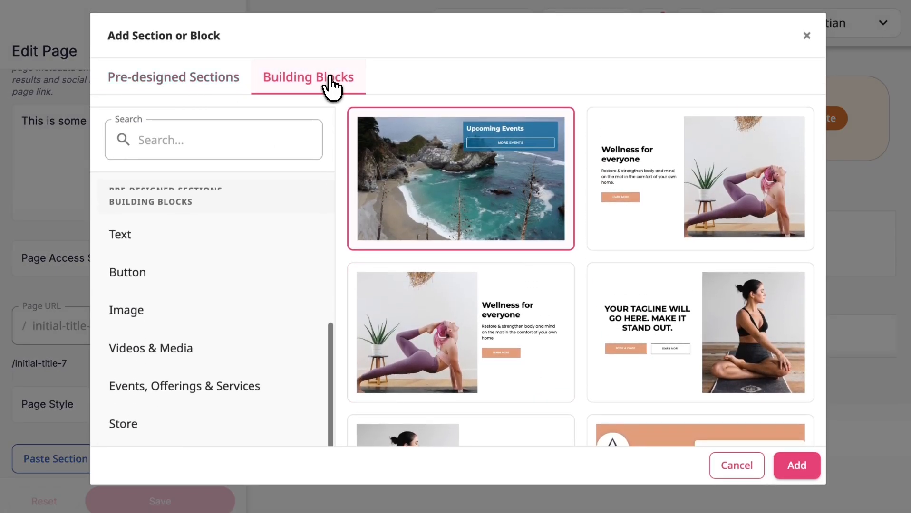
pyautogui.click(239, 310)
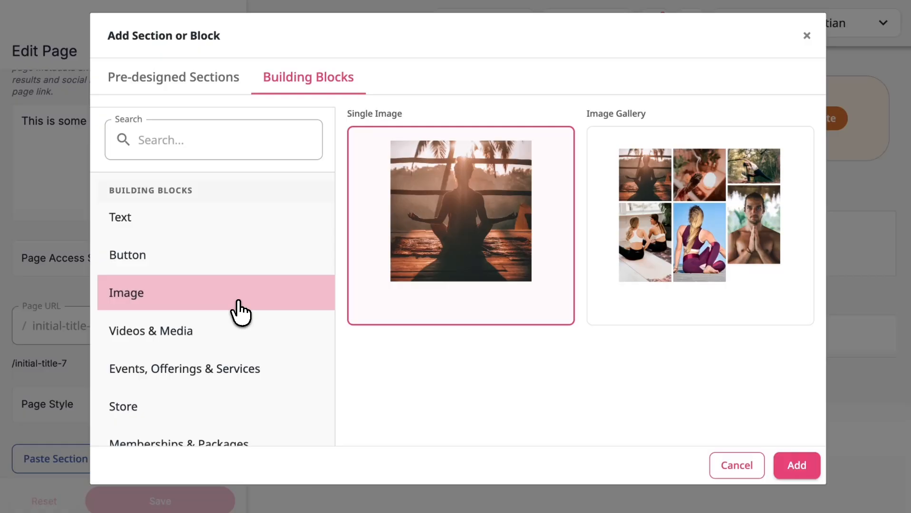
pyautogui.click(216, 360)
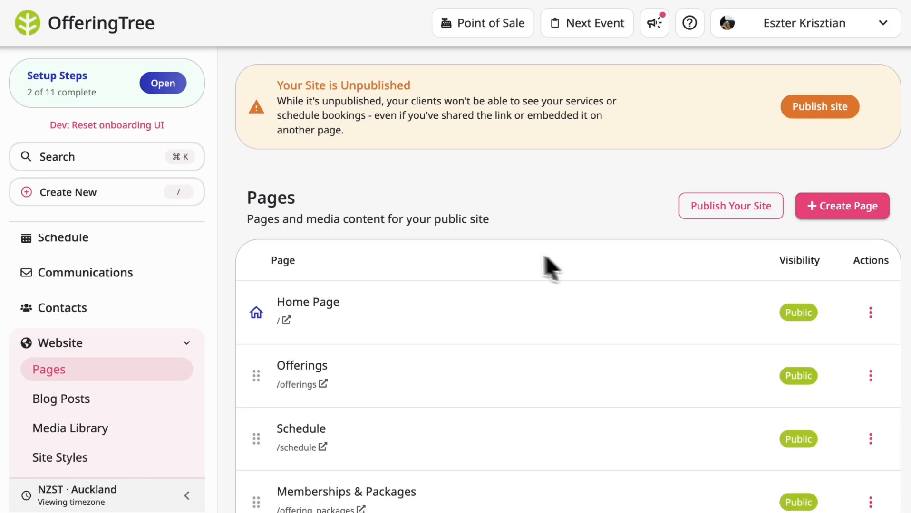
pyautogui.scroll(-1, 516, 251)
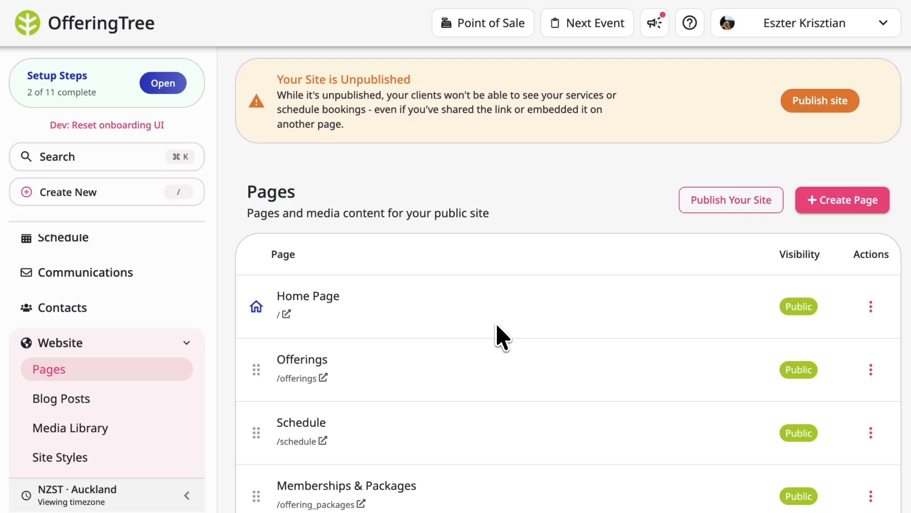
pyautogui.scroll(-3, 504, 413)
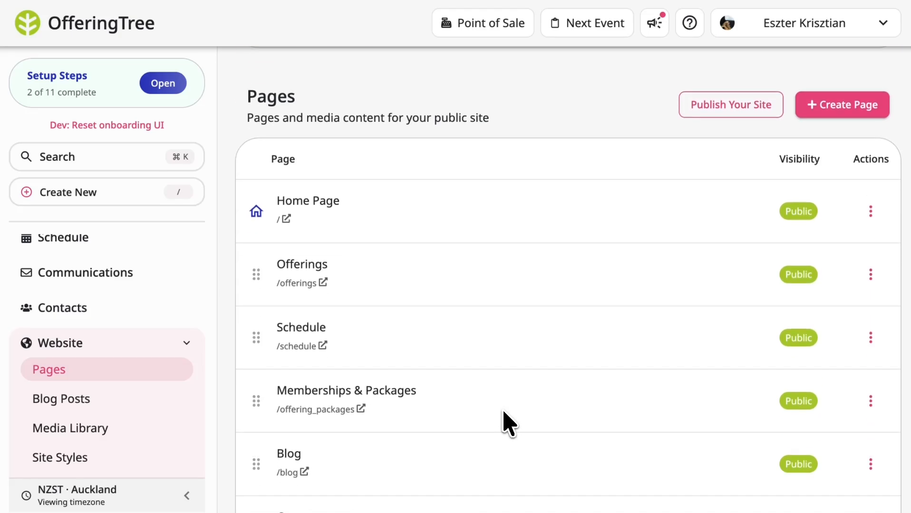
pyautogui.scroll(1, 504, 414)
pyautogui.scroll(3, 509, 424)
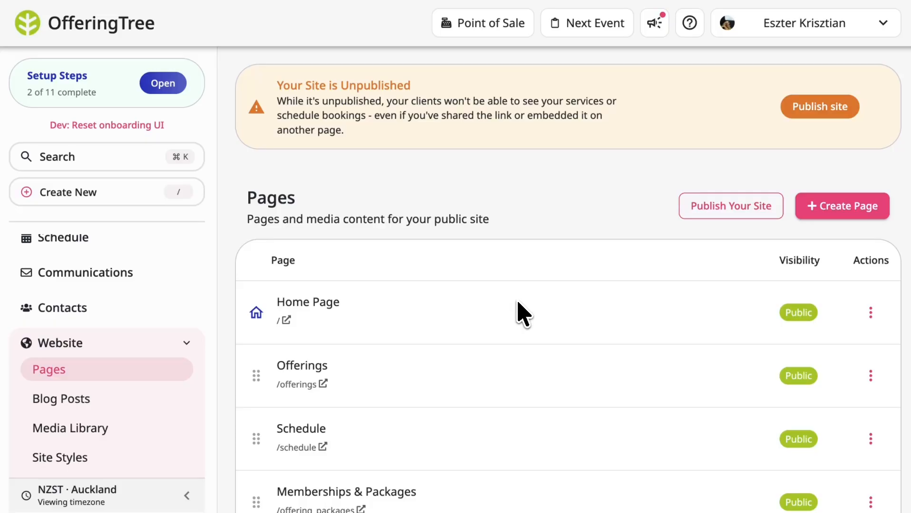
pyautogui.scroll(-5, 504, 374)
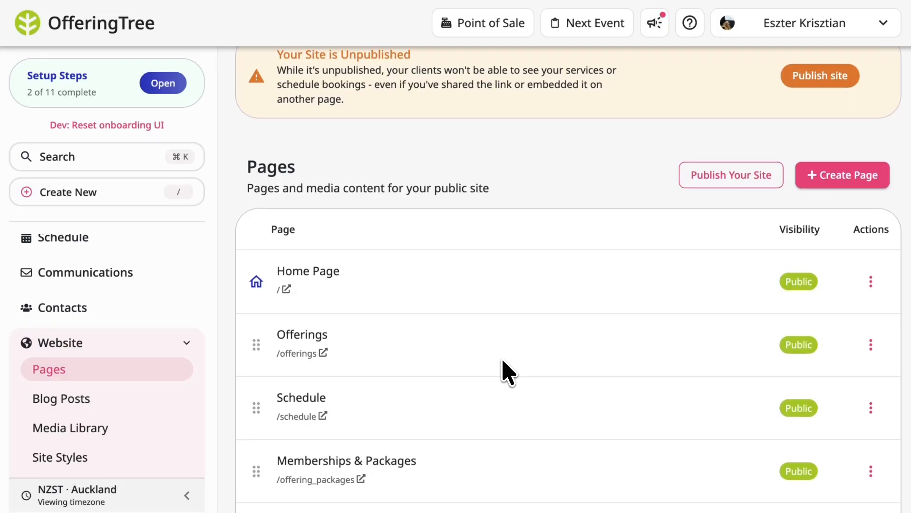